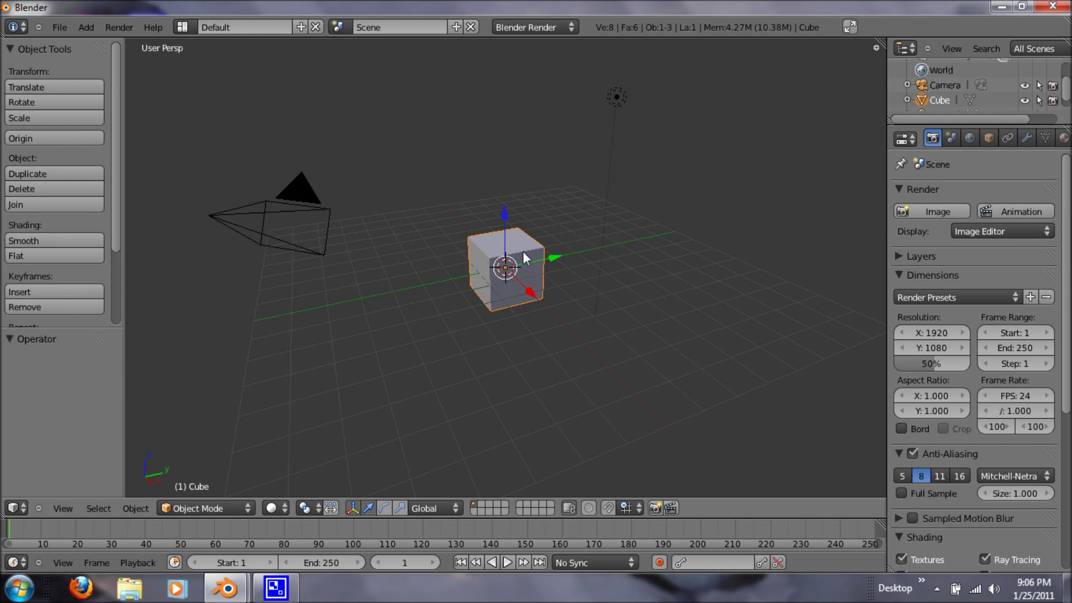
Switch the 3D view transform widget from Translate to Scale
{"action": "left_click", "coordinate": [403, 510]}
Flatten the cube along Z and stretch it along X and Y with the scale handles
{"action": "left_click_drag", "start_coordinate": [504, 209], "coordinate": [619, 238]}
{"action": "left_click_drag", "start_coordinate": [535, 296], "coordinate": [560, 341]}
{"action": "left_click_drag", "start_coordinate": [558, 255], "coordinate": [597, 249]}
{"action": "middle_click_drag", "start_coordinate": [597, 249], "coordinate": [513, 307]}
Scale the slab to 1.140 along X and 0.816 along Y
{"action": "key", "text": "s"}
{"action": "key", "text": "x"}
{"action": "left_click", "coordinate": [525, 315]}
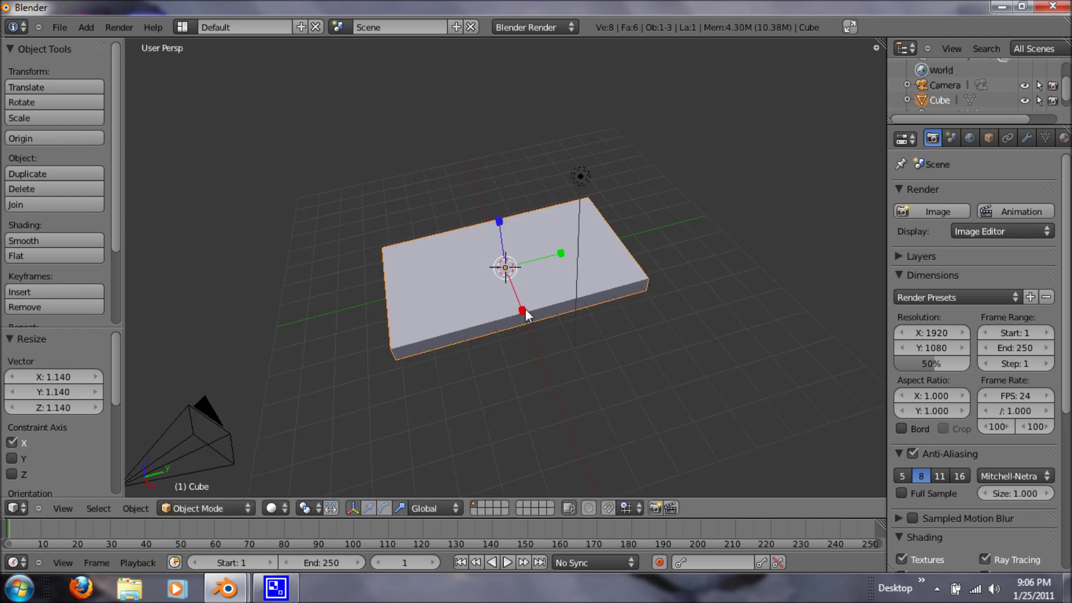
{"action": "key", "text": "s"}
{"action": "key", "text": "y"}
{"action": "left_click", "coordinate": [555, 253]}
{"action": "middle_click_drag", "start_coordinate": [535, 300], "coordinate": [606, 375]}
Raise the slab 2.406 units along Z above the grid
{"action": "key", "text": "g"}
{"action": "key", "text": "z"}
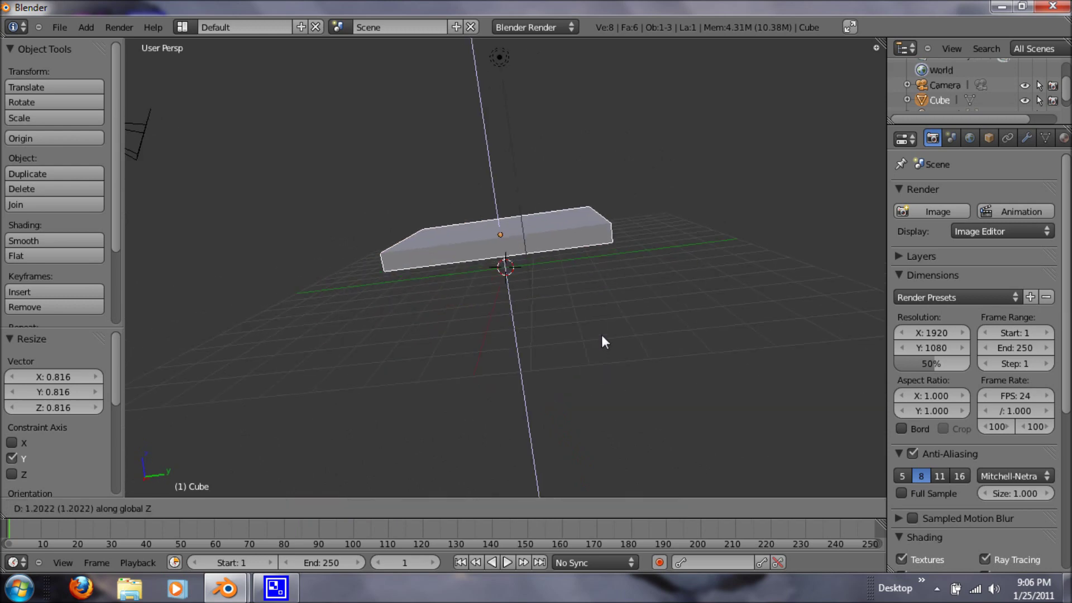
{"action": "left_click", "coordinate": [606, 303]}
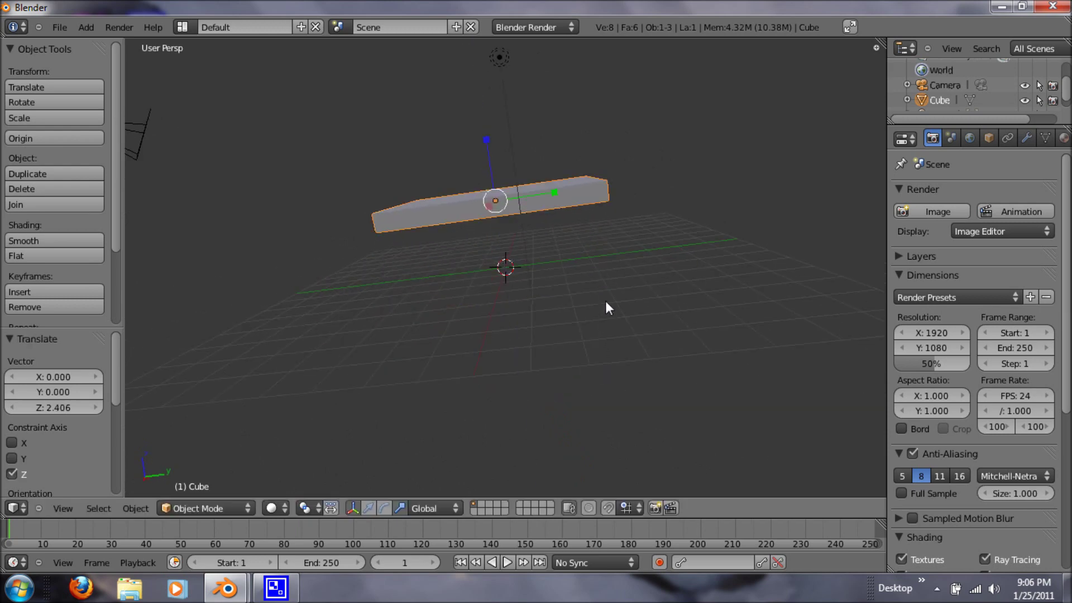
{"action": "middle_click_drag", "start_coordinate": [503, 309], "coordinate": [521, 310]}
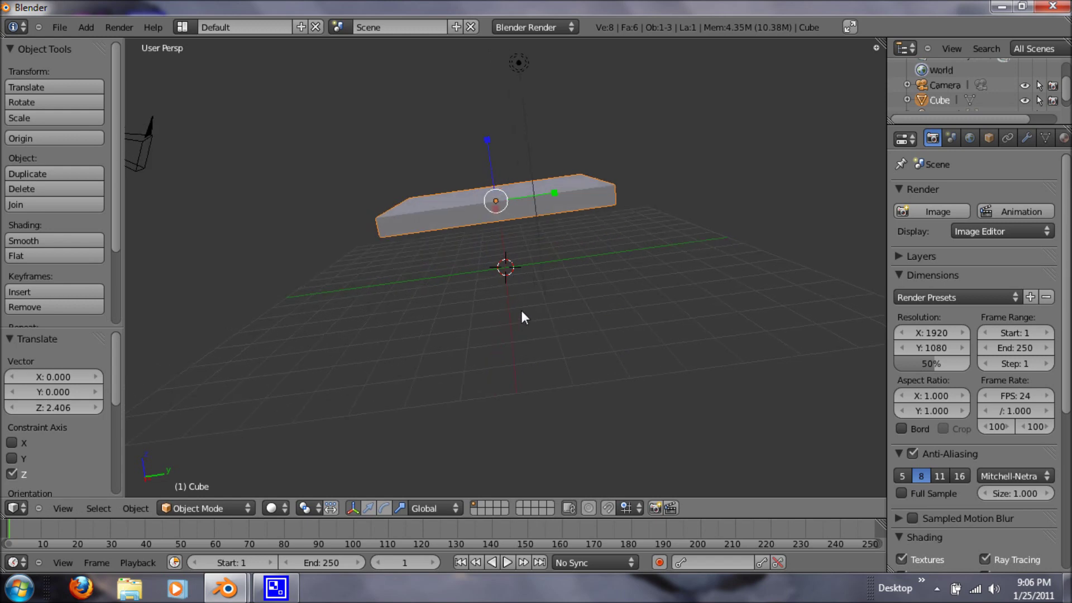
Add a new cube through the 'cube' operator search
{"action": "key", "text": "space"}
{"action": "type", "text": "c"}
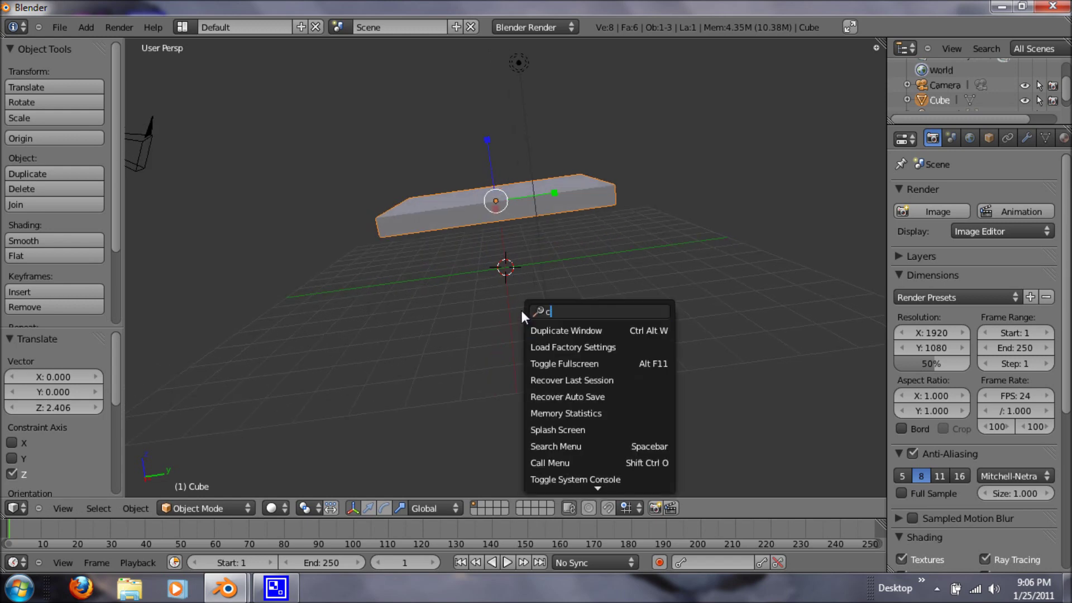
{"action": "type", "text": "ube"}
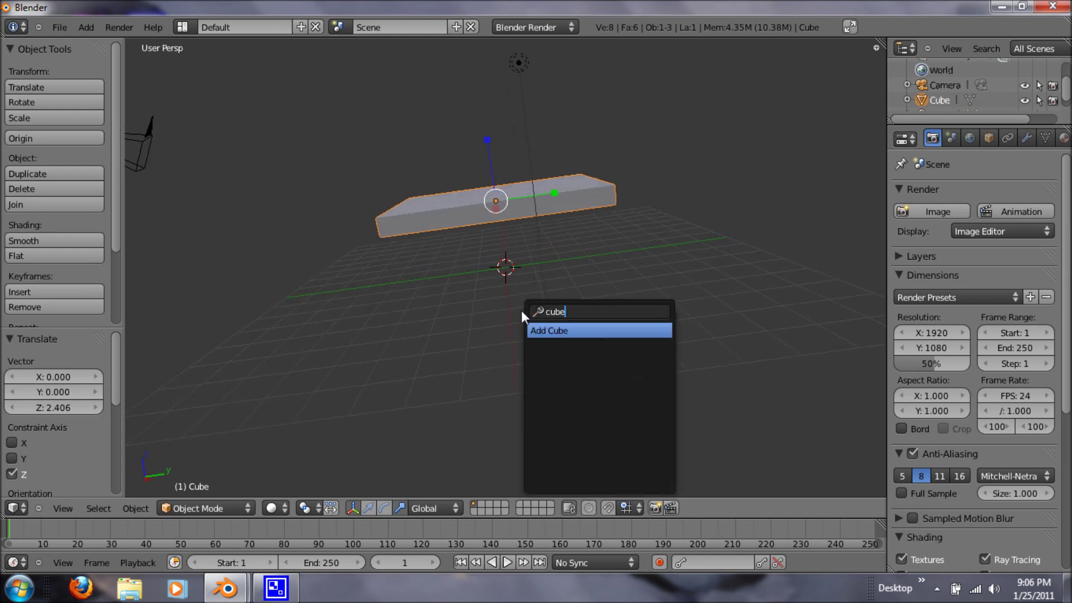
{"action": "key", "text": "Return"}
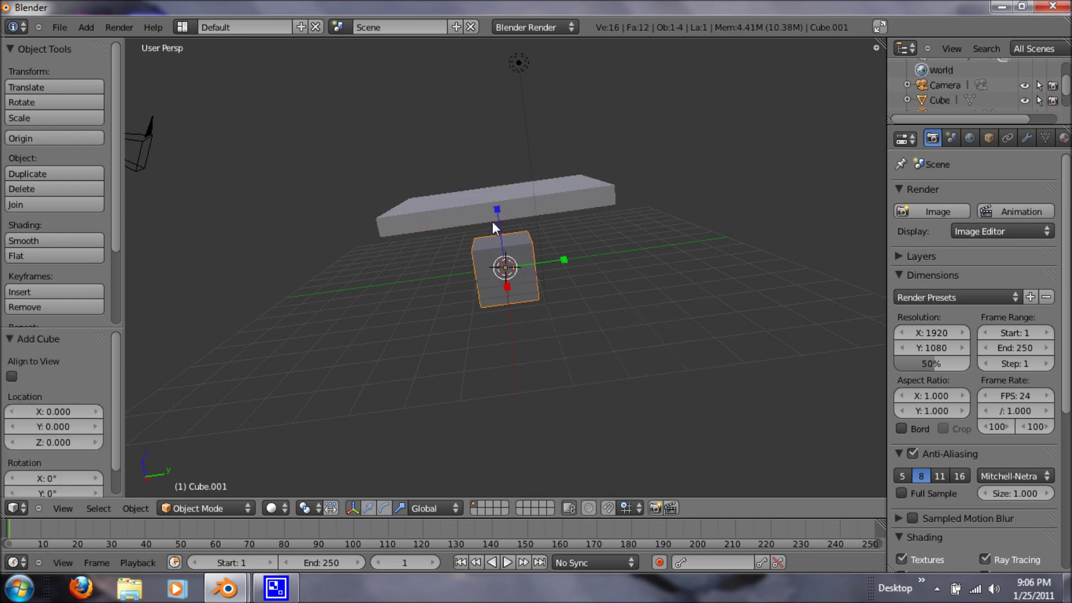
Scale the new cube thin on X and Y and 1.321 tall on Z into a leg
{"action": "left_click_drag", "start_coordinate": [558, 264], "coordinate": [514, 272]}
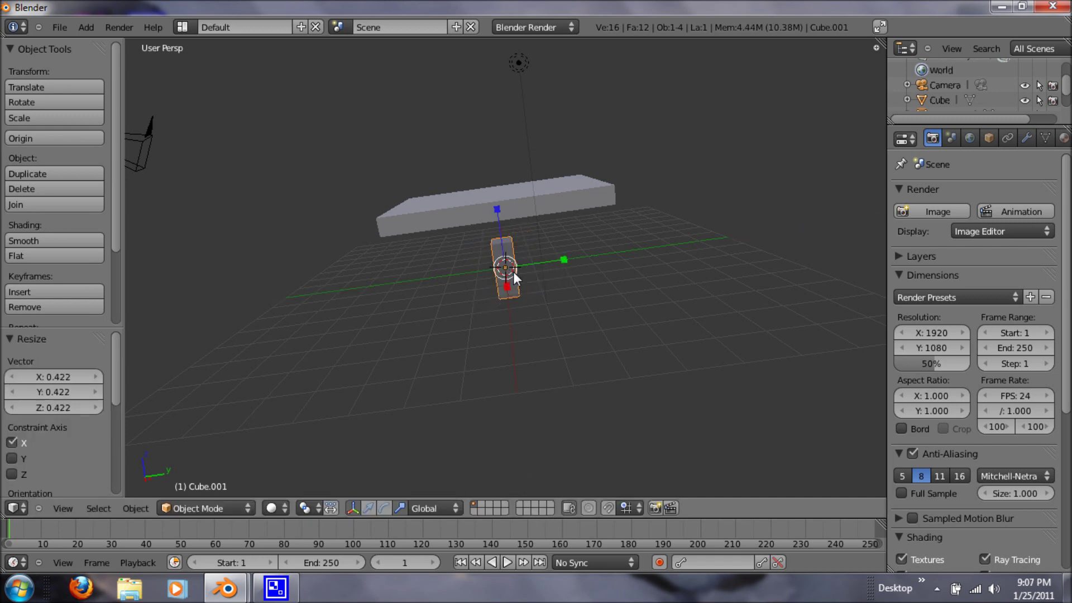
{"action": "middle_click_drag", "start_coordinate": [514, 271], "coordinate": [535, 302]}
{"action": "left_click_drag", "start_coordinate": [501, 209], "coordinate": [503, 183]}
{"action": "left_click_drag", "start_coordinate": [525, 286], "coordinate": [550, 259]}
{"action": "middle_click_drag", "start_coordinate": [471, 327], "coordinate": [493, 290]}
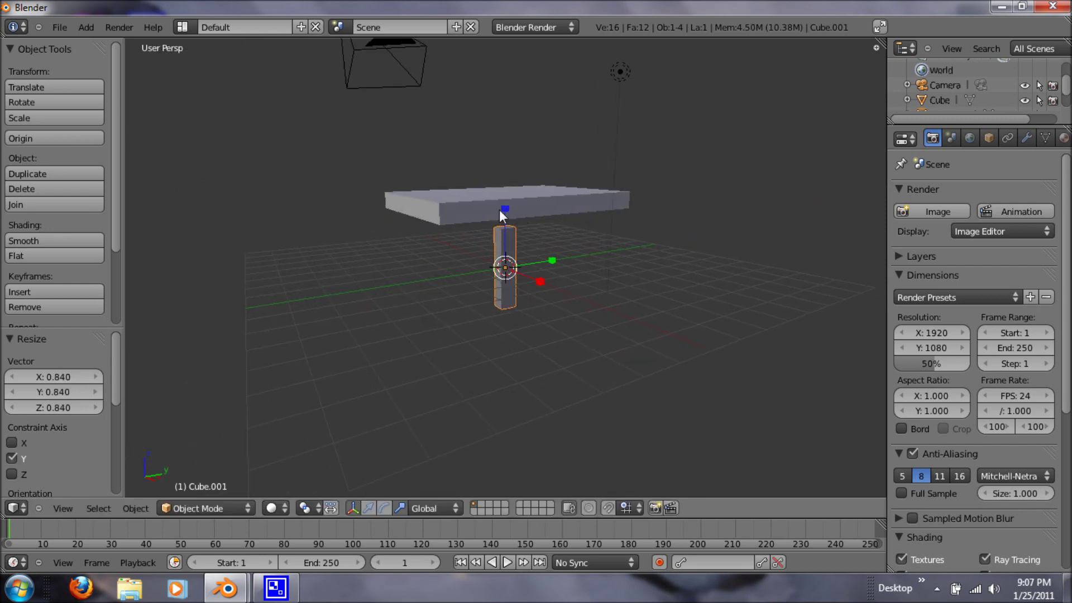
{"action": "left_click_drag", "start_coordinate": [505, 210], "coordinate": [503, 190]}
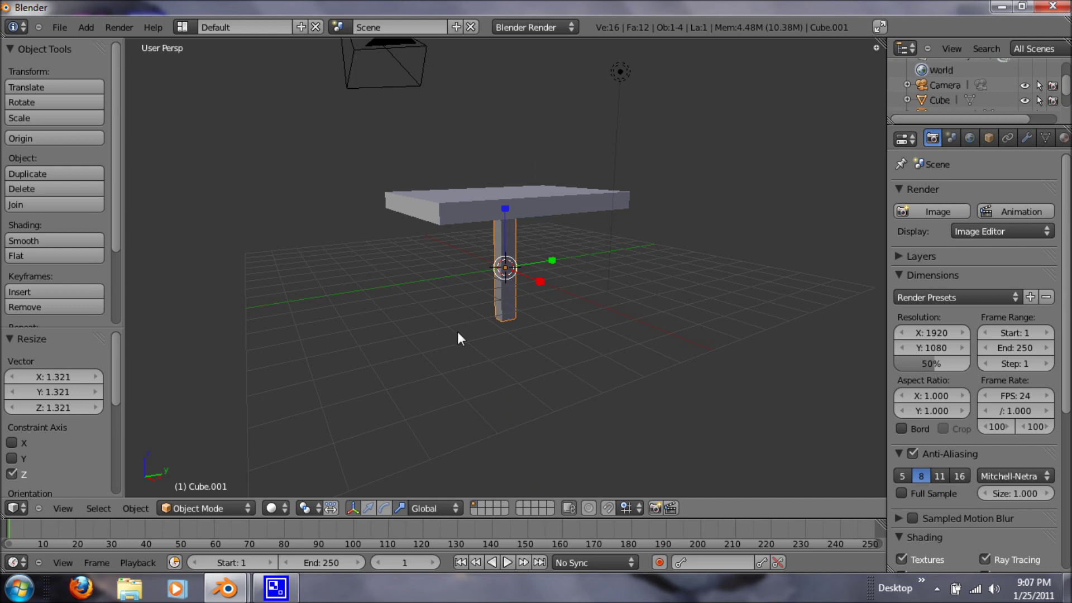
{"action": "key", "text": "ctrl+KP_7"}
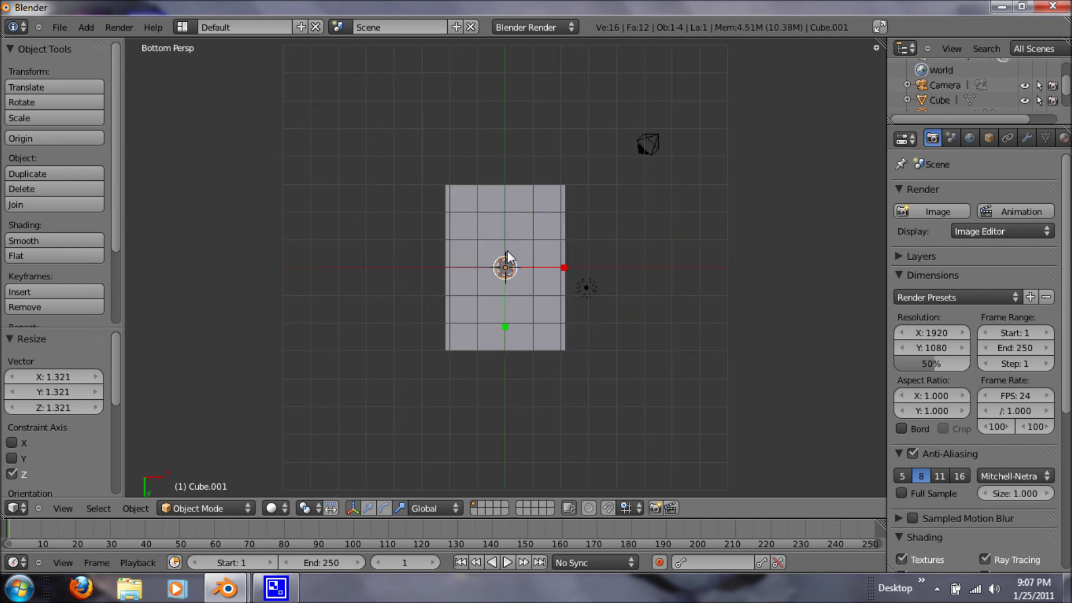
Move the leg 2.067 along X and 2.919 along Y toward a tabletop corner
{"action": "key", "text": "g"}
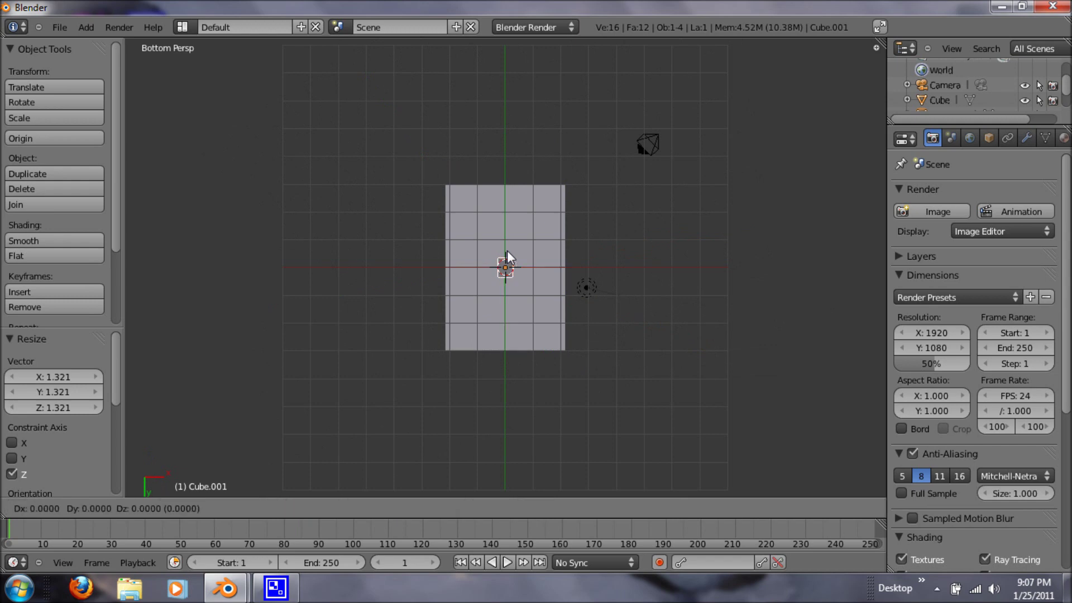
{"action": "key", "text": "x"}
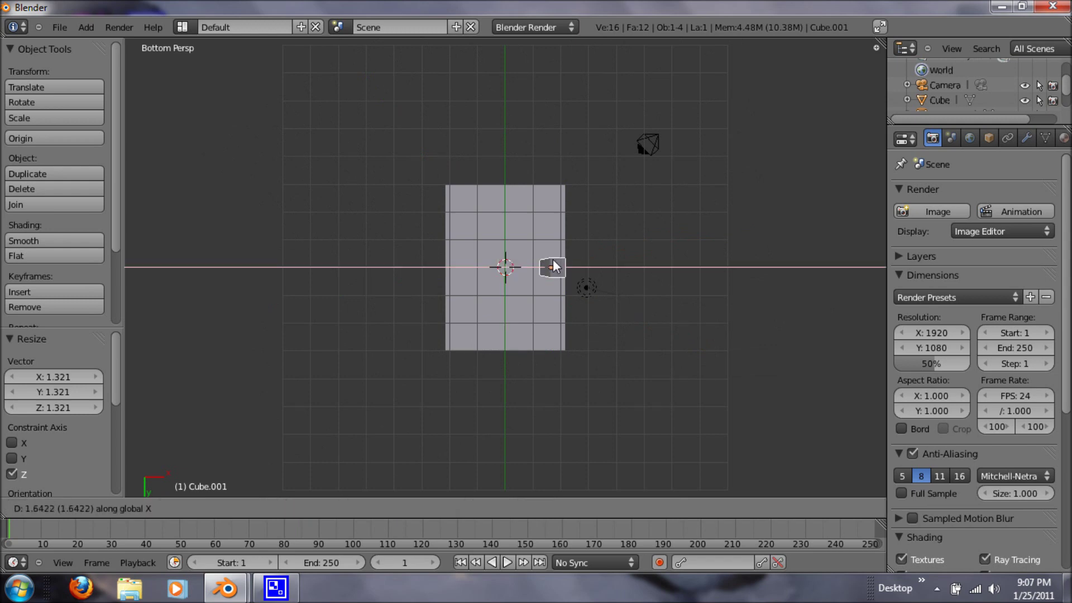
{"action": "left_click", "coordinate": [566, 268]}
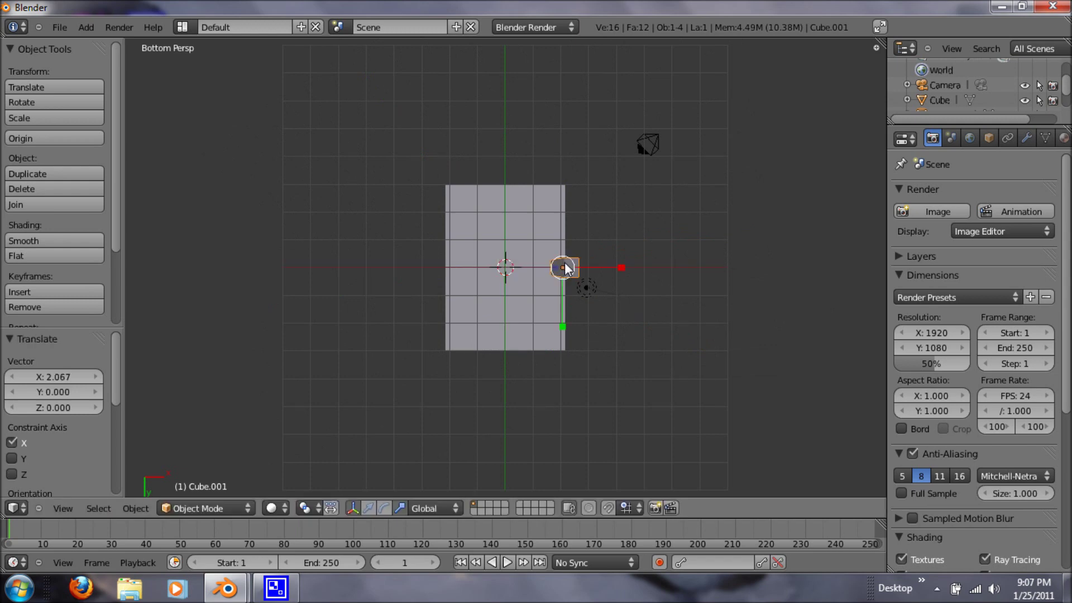
{"action": "key", "text": "g"}
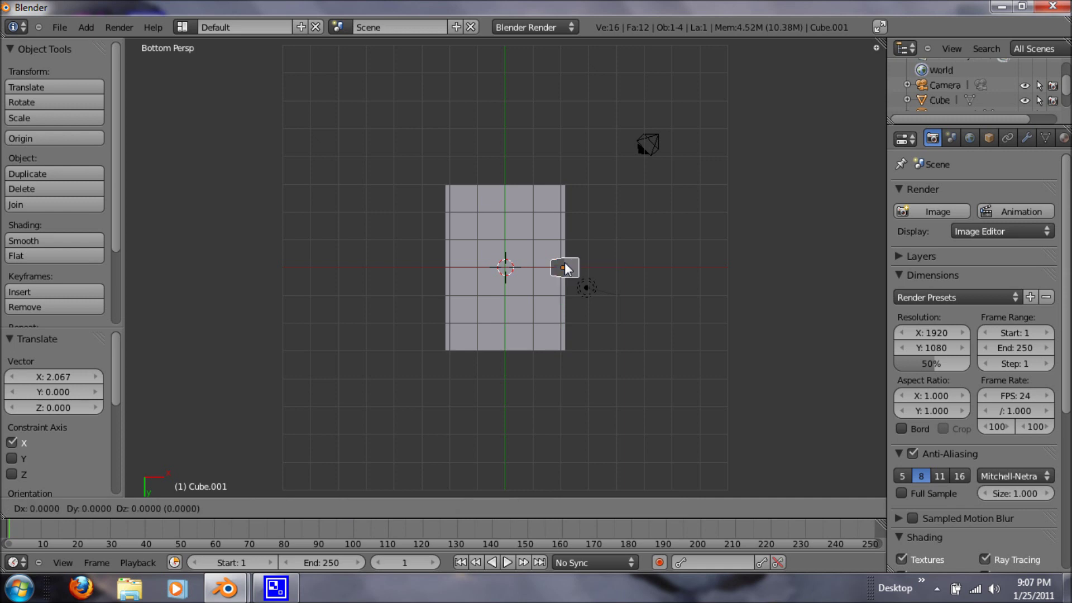
{"action": "key", "text": "y"}
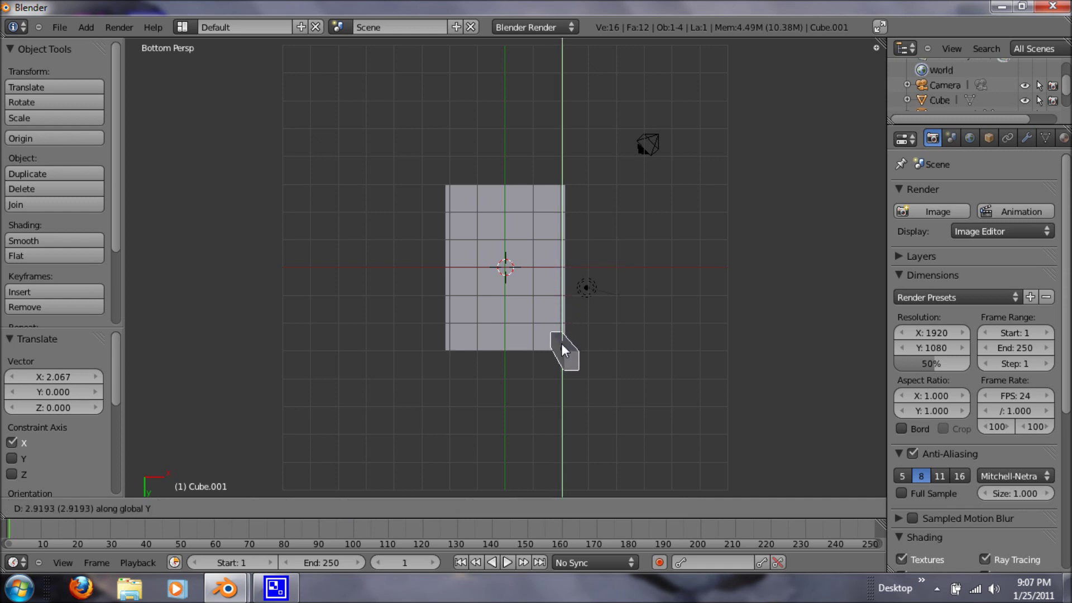
{"action": "left_click", "coordinate": [561, 343]}
Raise the leg 0.292 along Z up to the tabletop's underside
{"action": "key", "text": "KP_1"}
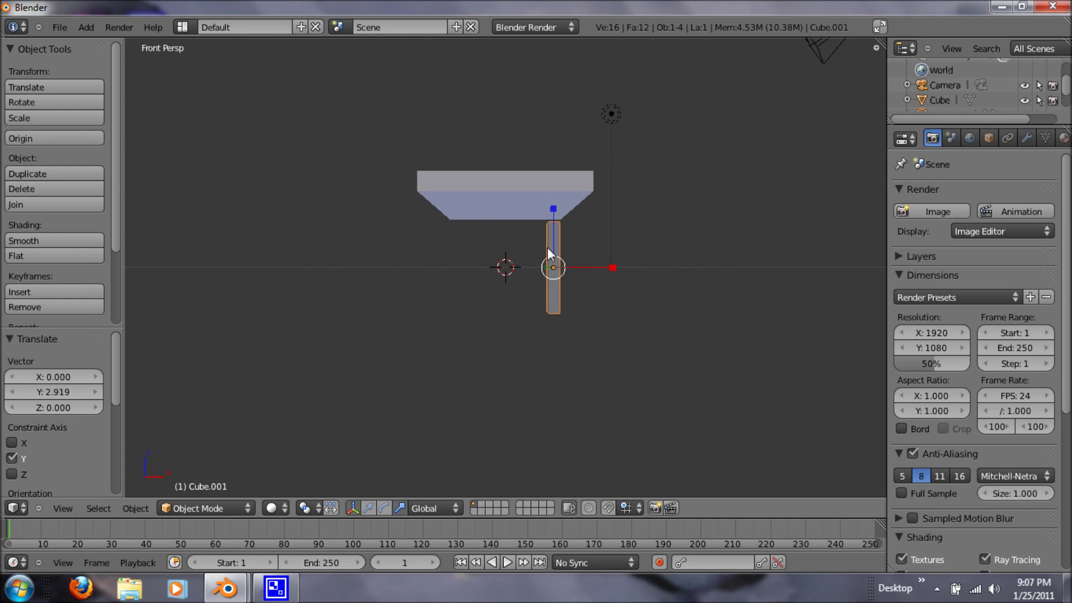
{"action": "middle_click_drag", "start_coordinate": [548, 249], "coordinate": [522, 285]}
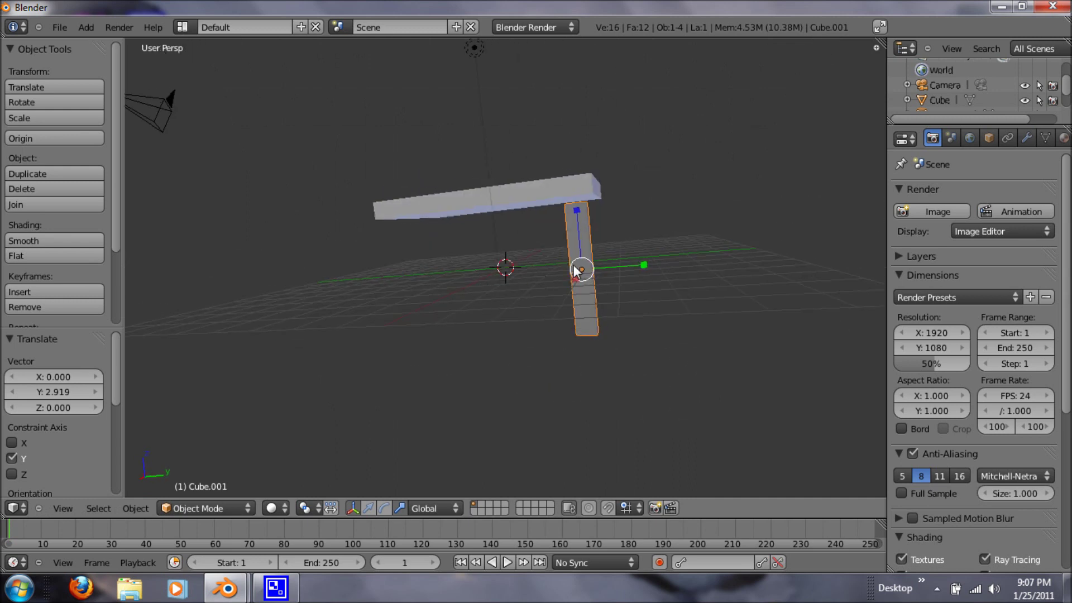
{"action": "mouse_move", "coordinate": [579, 270]}
{"action": "left_mouse_down"}
{"action": "mouse_move", "coordinate": [576, 256]}
{"action": "mouse_move", "coordinate": [586, 257]}
{"action": "left_mouse_up"}
{"action": "key", "text": "z"}
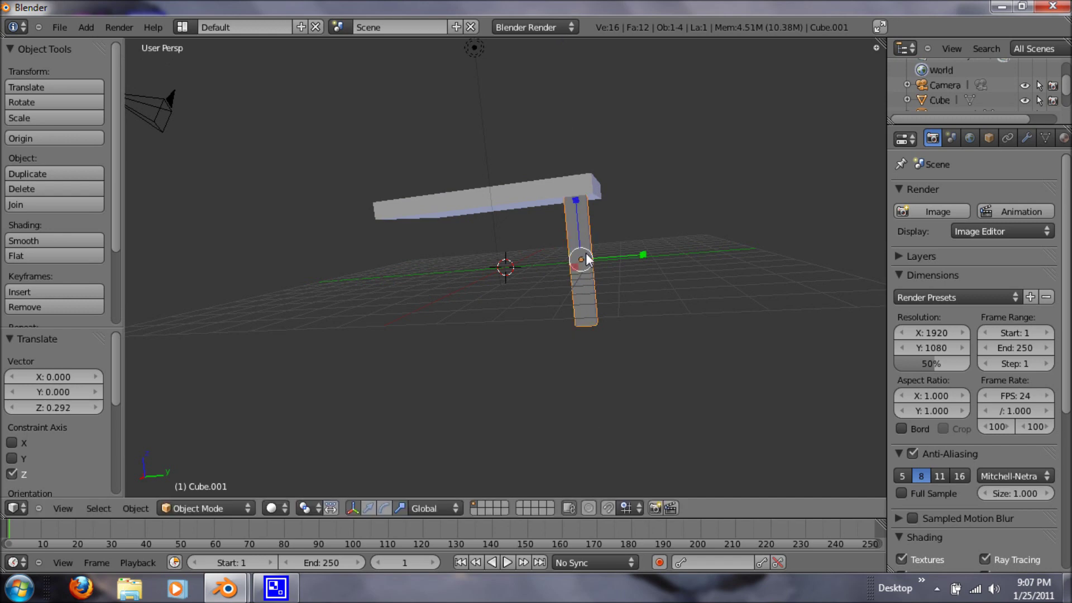
{"action": "key", "text": "ctrl+KP_7"}
{"action": "middle_click_drag", "start_coordinate": [585, 253], "coordinate": [565, 314]}
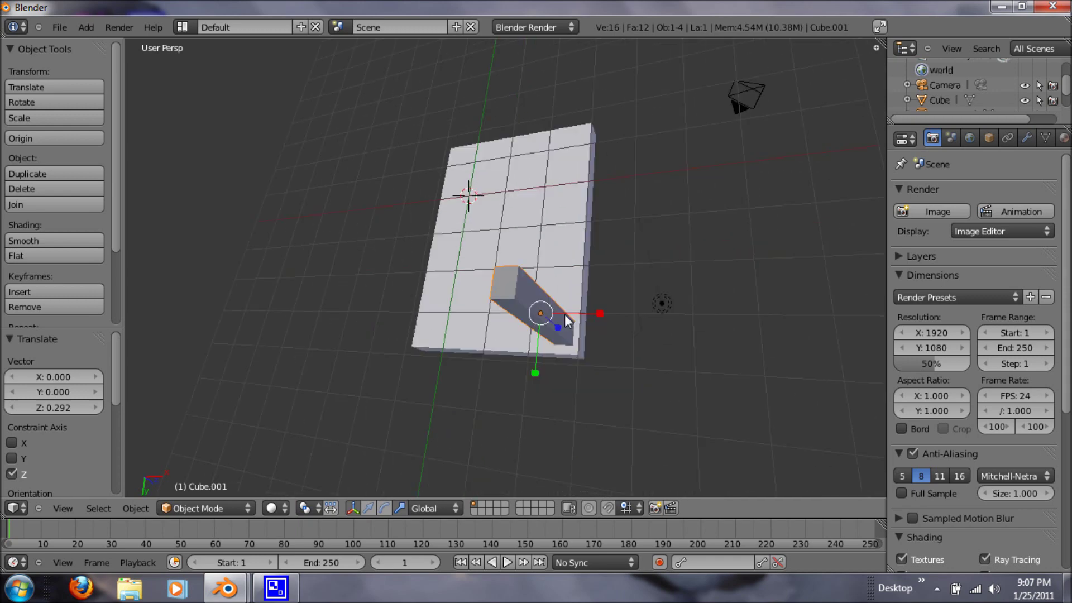
Zoom in and nudge the leg slightly into the tabletop corner
{"action": "scroll", "coordinate": [574, 323], "scroll_direction": "up", "scroll_amount": 3}
{"action": "scroll", "coordinate": [574, 322], "scroll_direction": "up", "scroll_amount": 4}
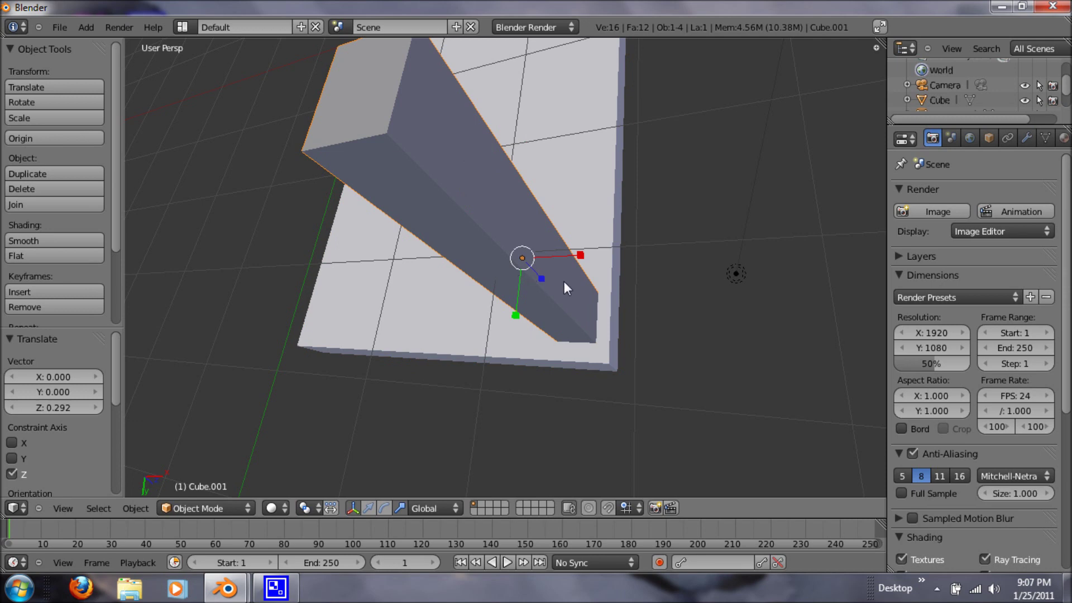
{"action": "key", "text": "g"}
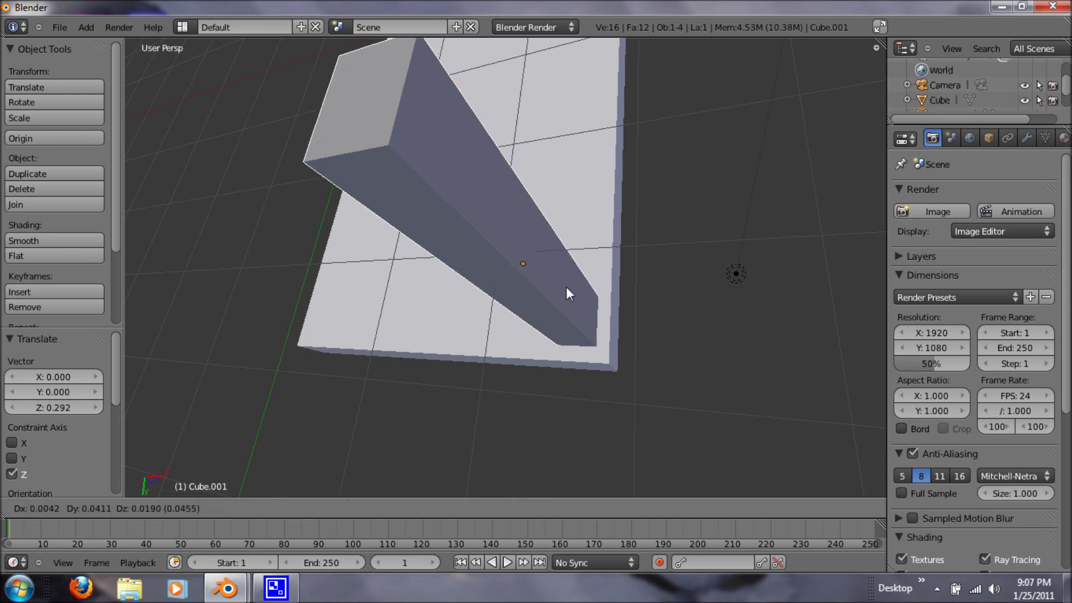
{"action": "left_click", "coordinate": [571, 293]}
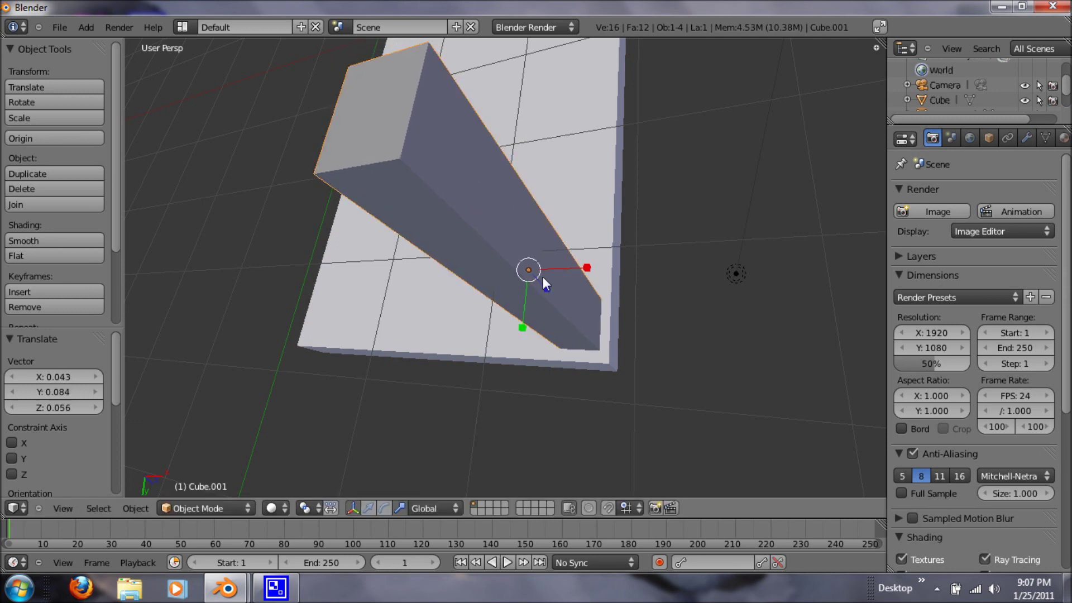
From a low front view, try narrowing the leg along Y, then cancel the resize
{"action": "key", "text": "KP_1"}
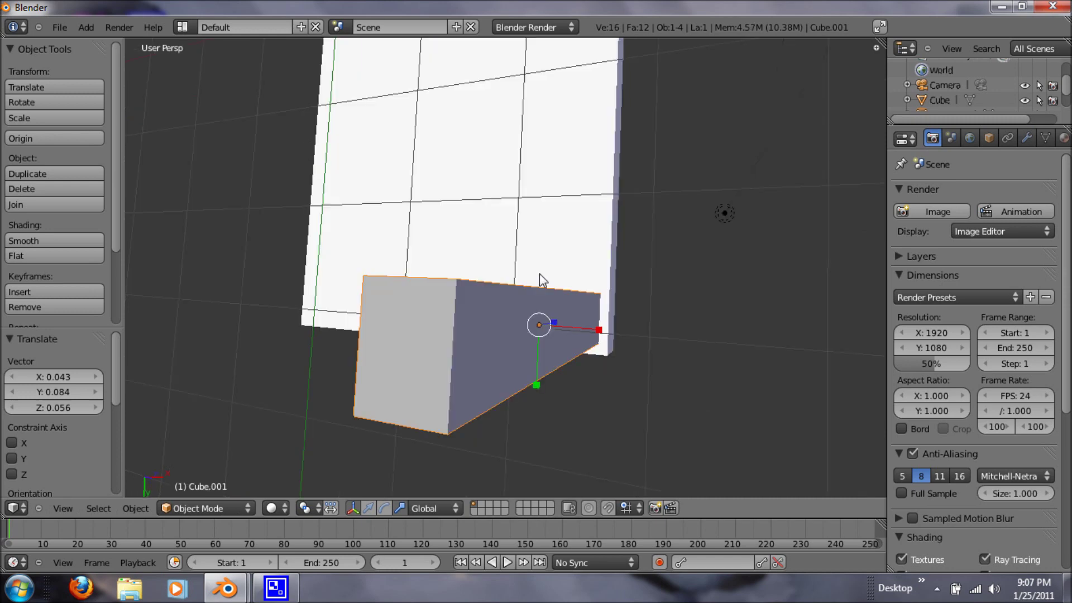
{"action": "middle_click_drag", "start_coordinate": [526, 259], "coordinate": [552, 263]}
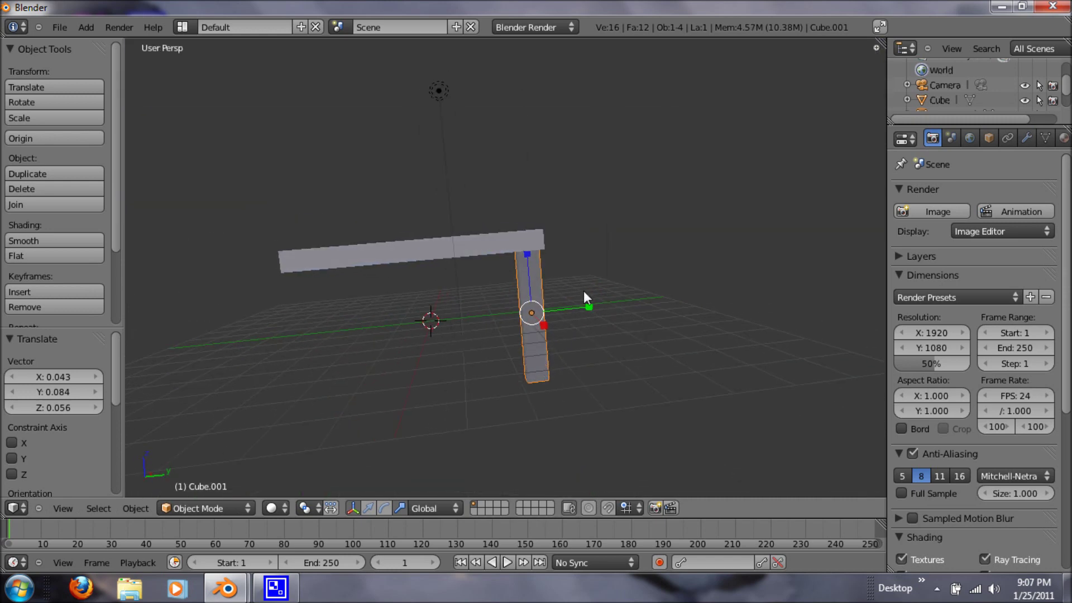
{"action": "left_click_drag", "start_coordinate": [590, 300], "coordinate": [544, 323]}
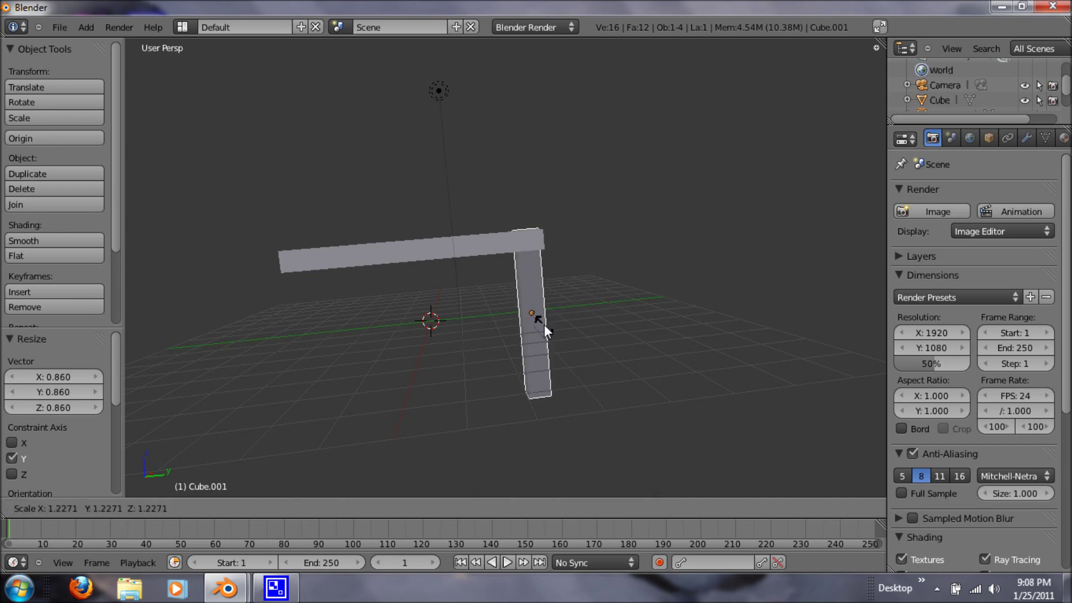
{"action": "right_click", "coordinate": [544, 324]}
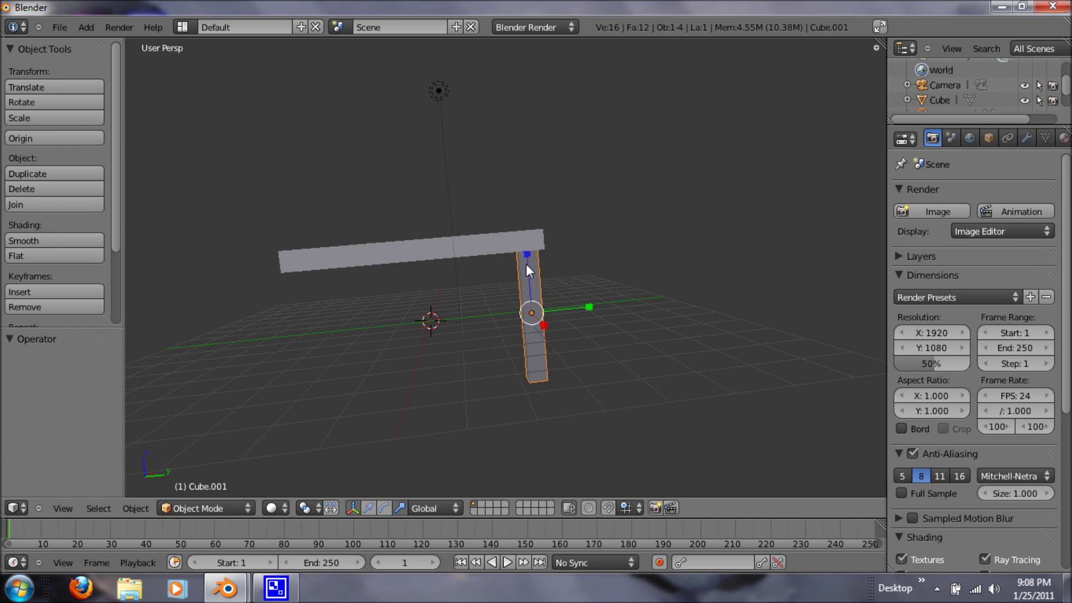
{"action": "middle_click_drag", "start_coordinate": [573, 294], "coordinate": [508, 350]}
Duplicate the leg three times along Y, X and Y, placing copies under the other three corners
{"action": "key", "text": "ctrl+KP_7"}
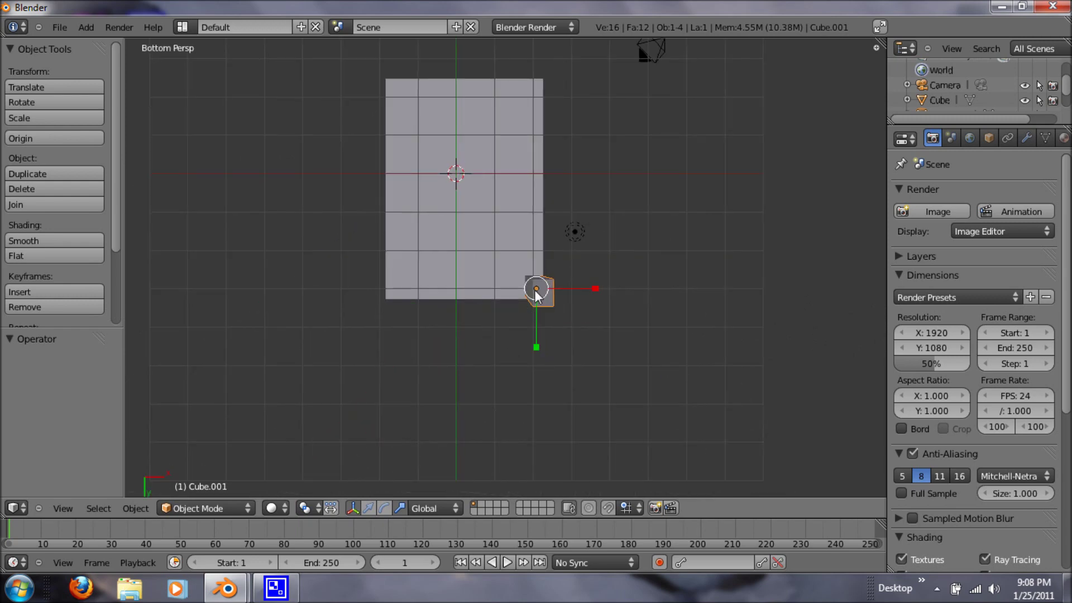
{"action": "key", "text": "shift+d"}
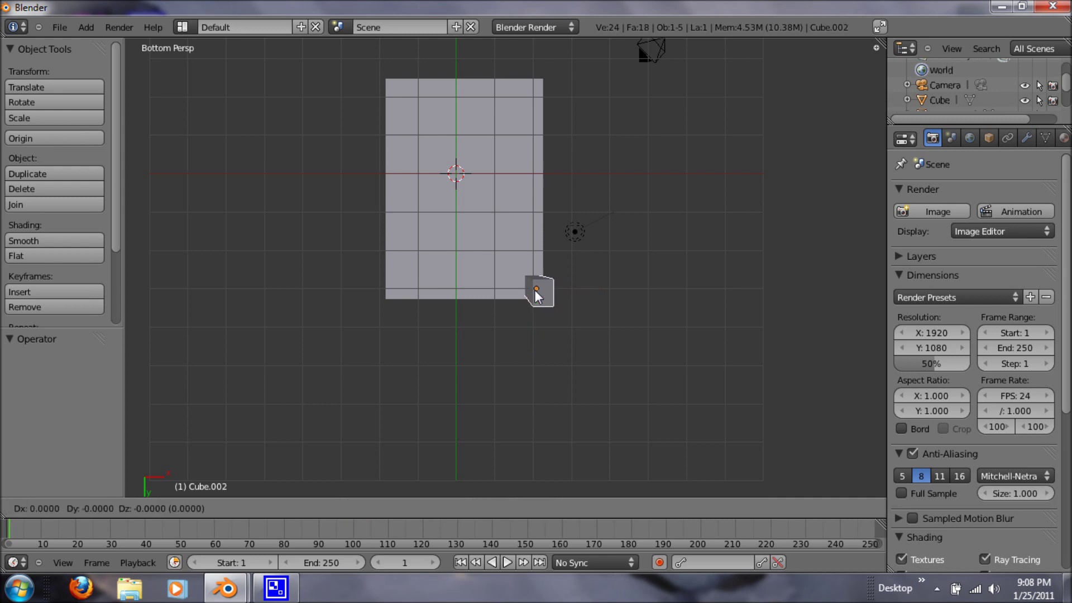
{"action": "key", "text": "y"}
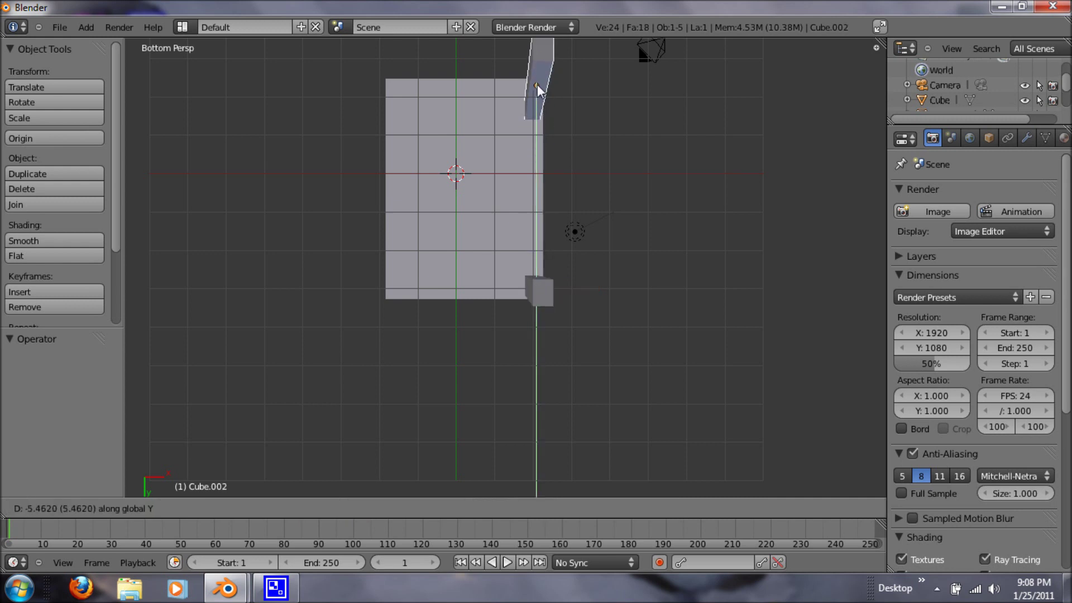
{"action": "left_click", "coordinate": [537, 65]}
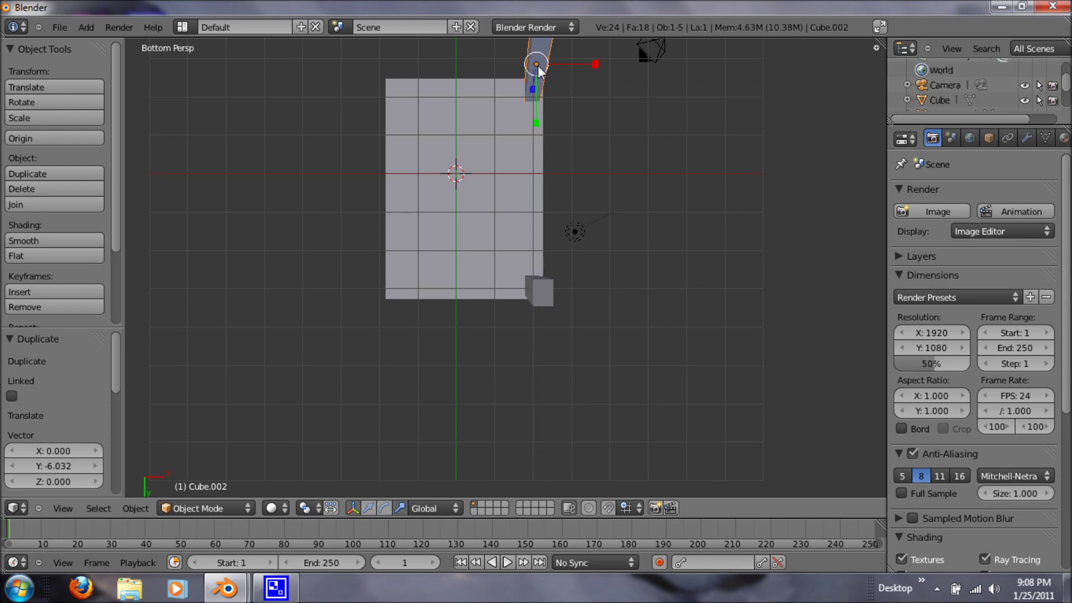
{"action": "key", "text": "shift+d"}
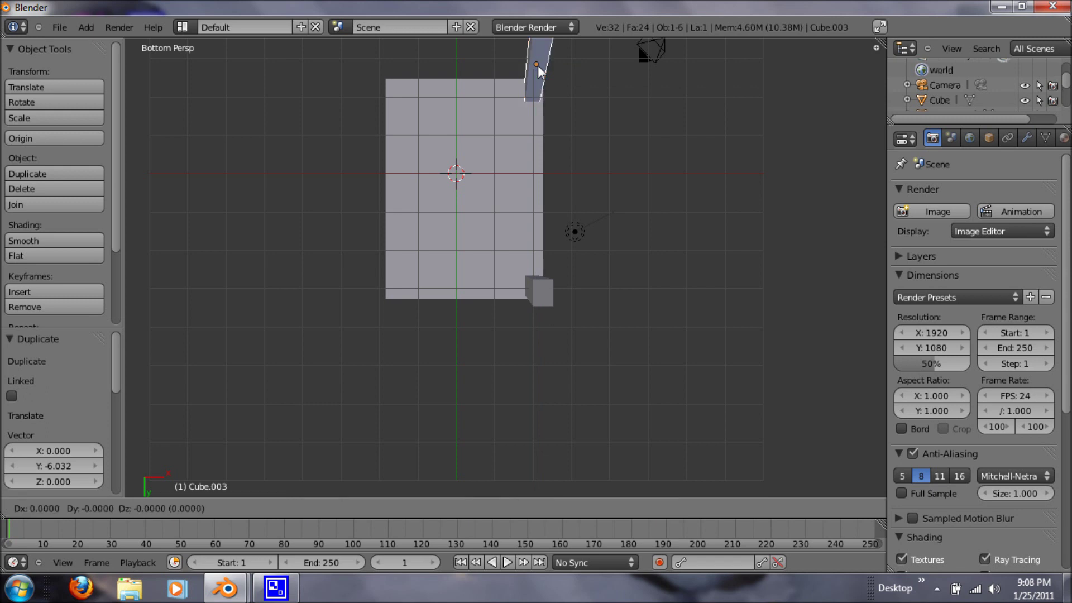
{"action": "key", "text": "x"}
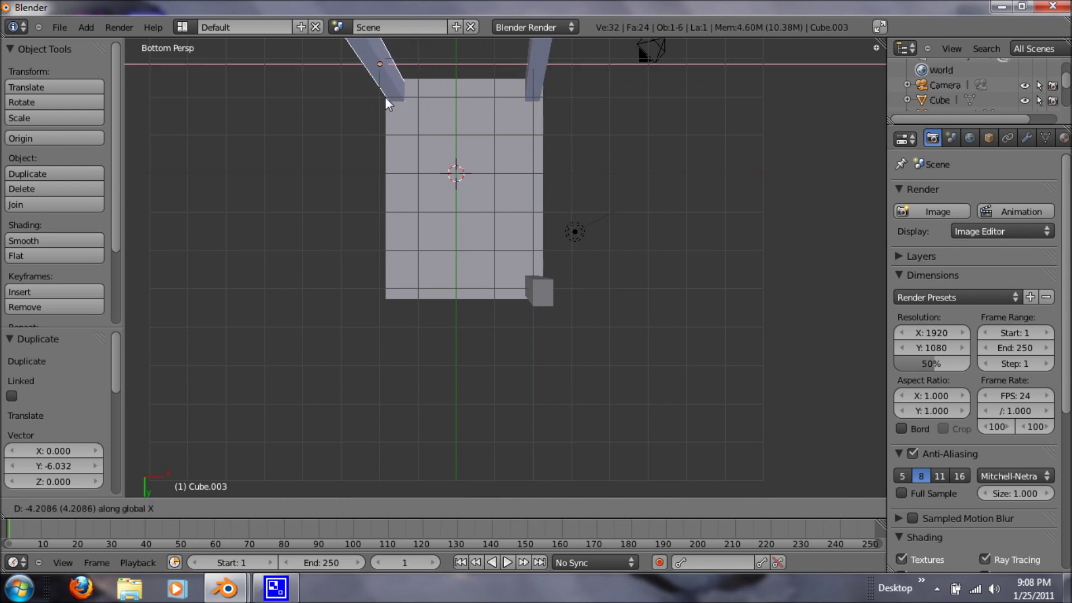
{"action": "left_click", "coordinate": [387, 100]}
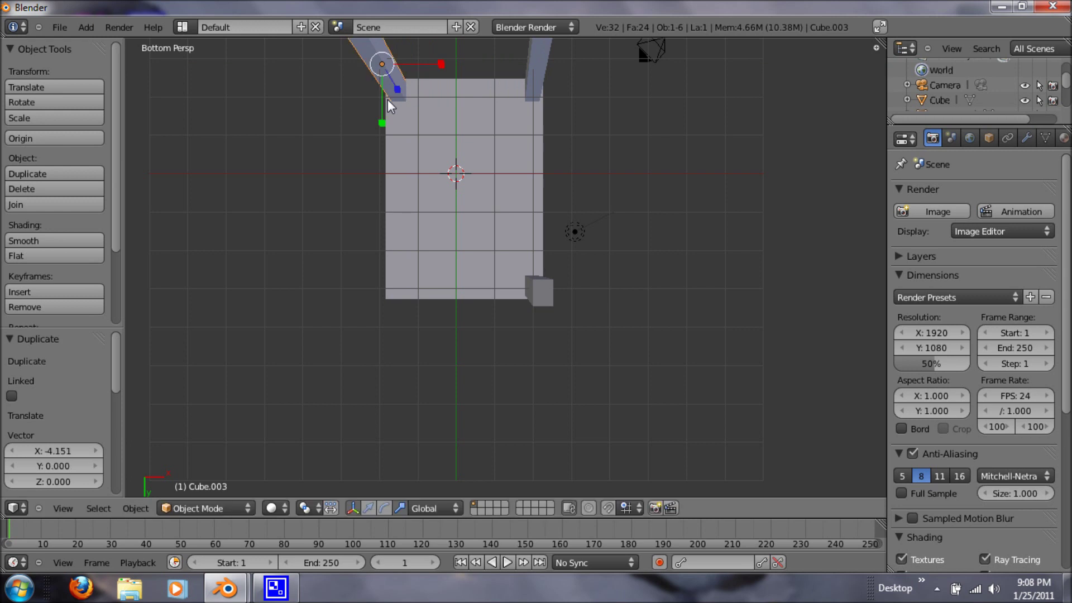
{"action": "key", "text": "shift+d"}
{"action": "key", "text": "y"}
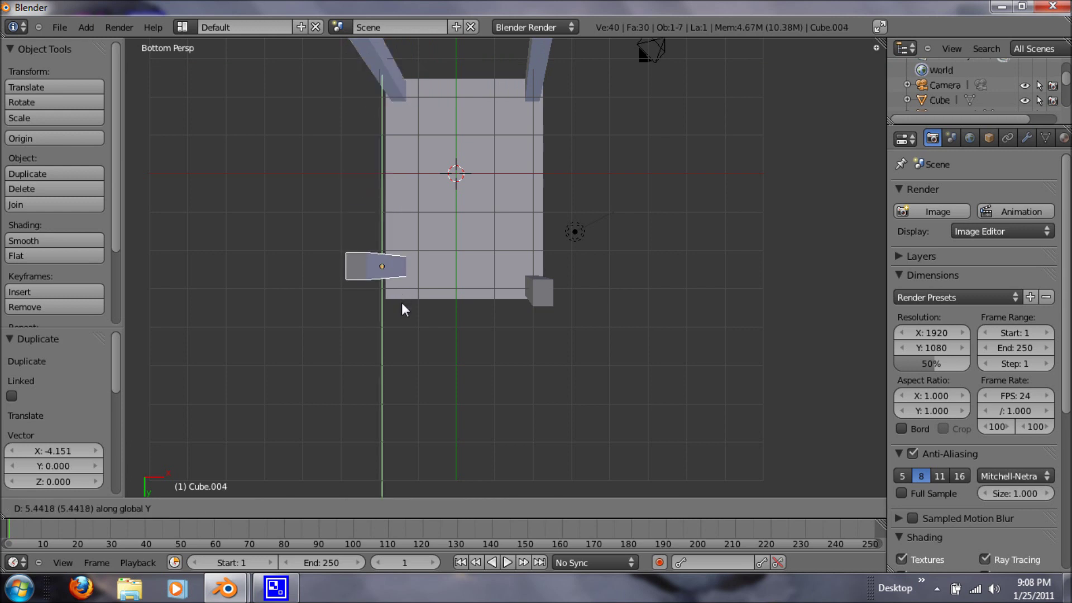
{"action": "left_click", "coordinate": [407, 314]}
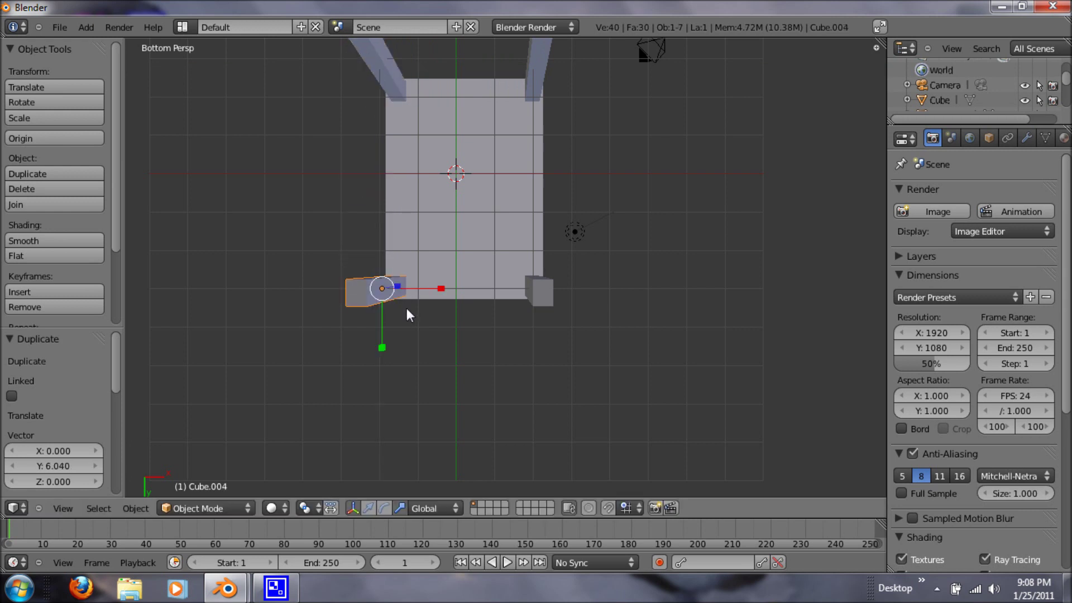
Select the tabletop and shift it slightly to align with the leg
{"action": "middle_click_drag", "start_coordinate": [507, 171], "coordinate": [428, 320]}
{"action": "scroll", "coordinate": [428, 322], "scroll_direction": "up", "scroll_amount": 6}
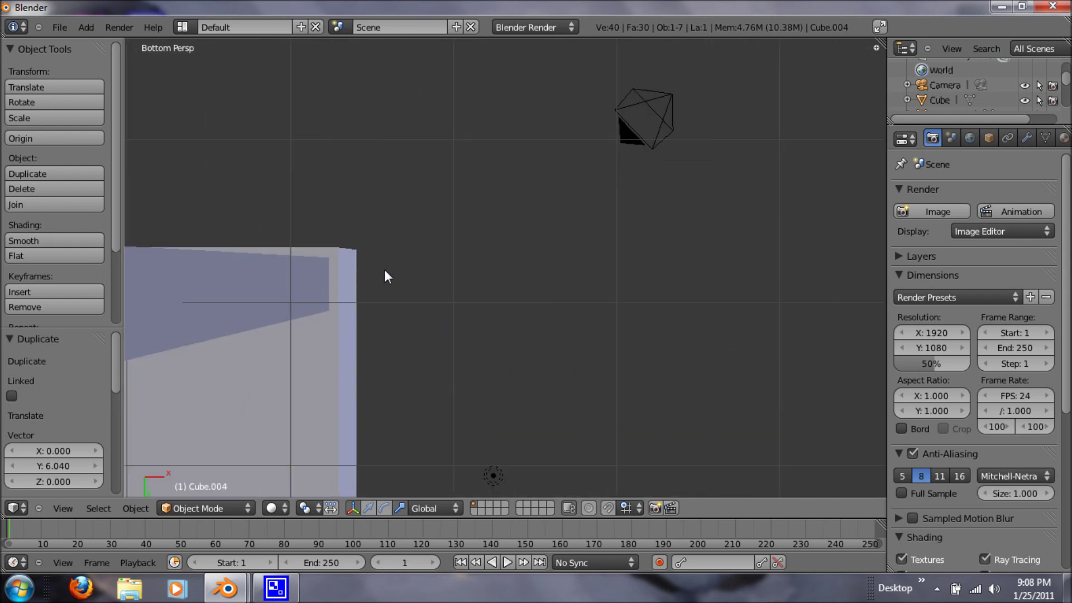
{"action": "middle_click_drag", "start_coordinate": [377, 320], "coordinate": [382, 323], "text": "shift"}
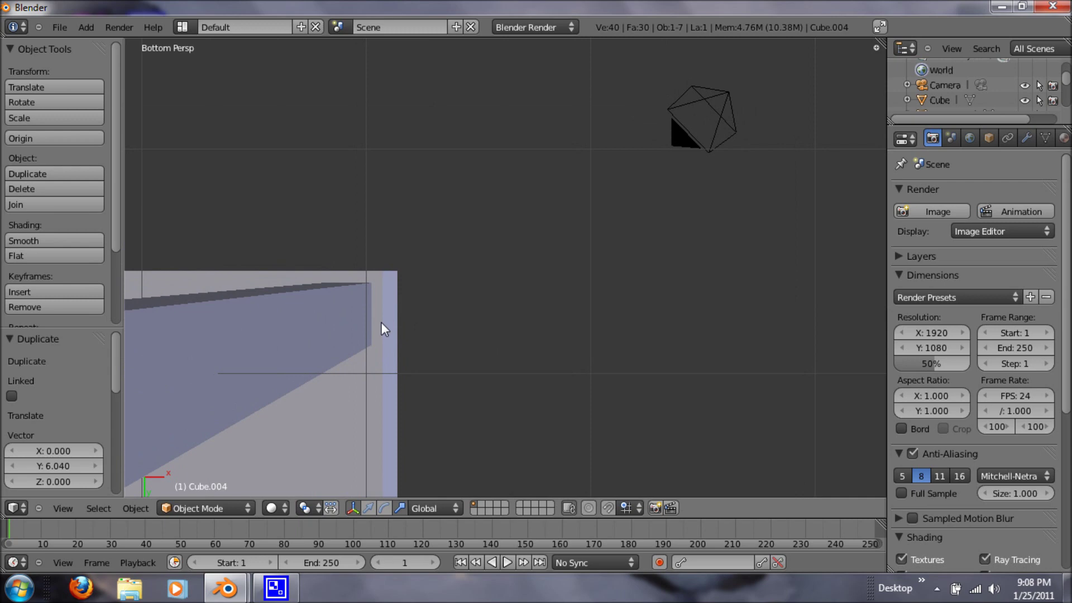
{"action": "key", "text": "g"}
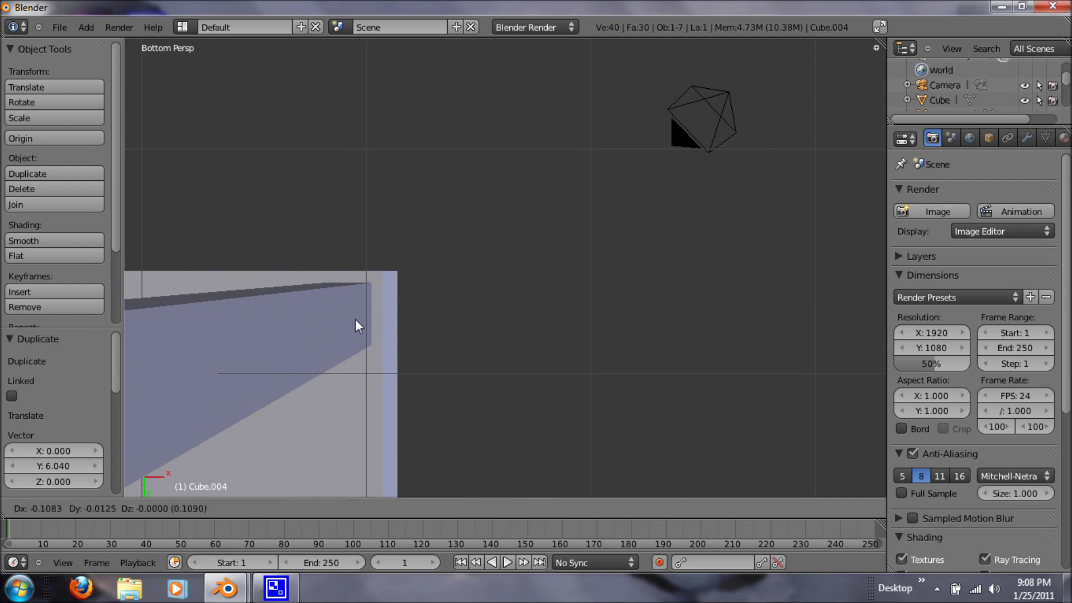
{"action": "key", "text": "Escape"}
{"action": "right_click", "coordinate": [312, 314]}
{"action": "key", "text": "g"}
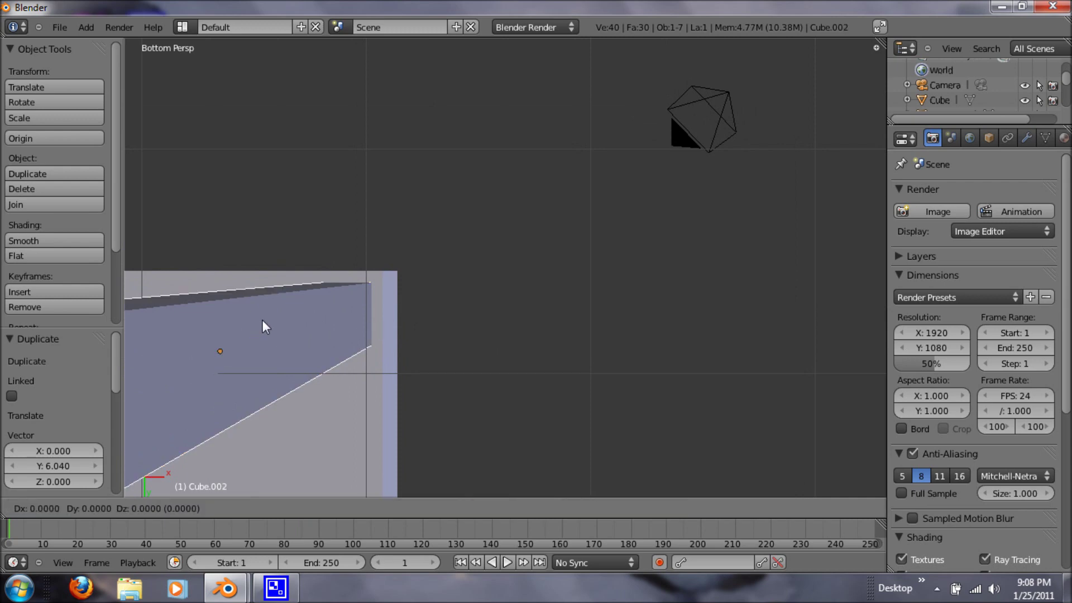
{"action": "left_click", "coordinate": [257, 319]}
Nudge corner leg Cube.003 by -0.050 along X so it sits flush under its corner
{"action": "scroll", "coordinate": [257, 317], "scroll_direction": "down", "scroll_amount": 6}
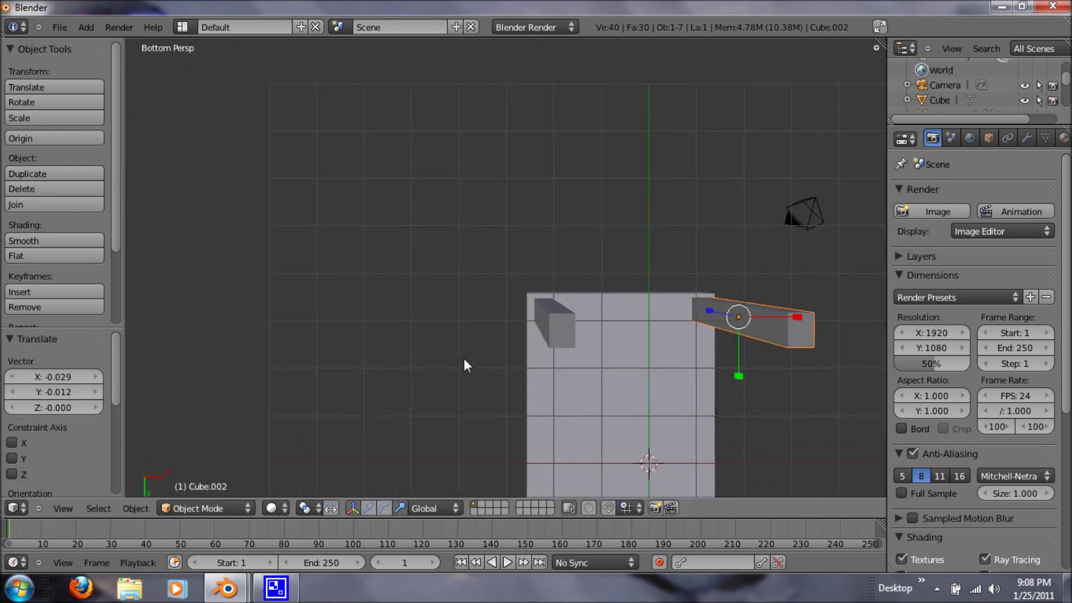
{"action": "scroll", "coordinate": [561, 306], "scroll_direction": "up", "scroll_amount": 10}
{"action": "scroll", "coordinate": [571, 303], "scroll_direction": "up", "scroll_amount": 3}
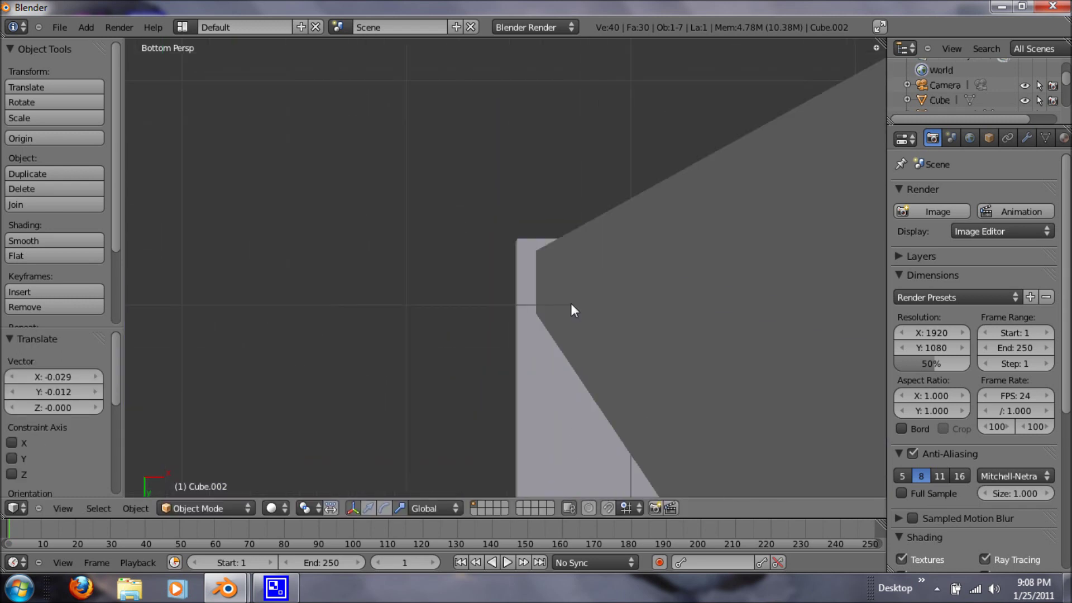
{"action": "middle_click_drag", "start_coordinate": [532, 281], "coordinate": [523, 309]}
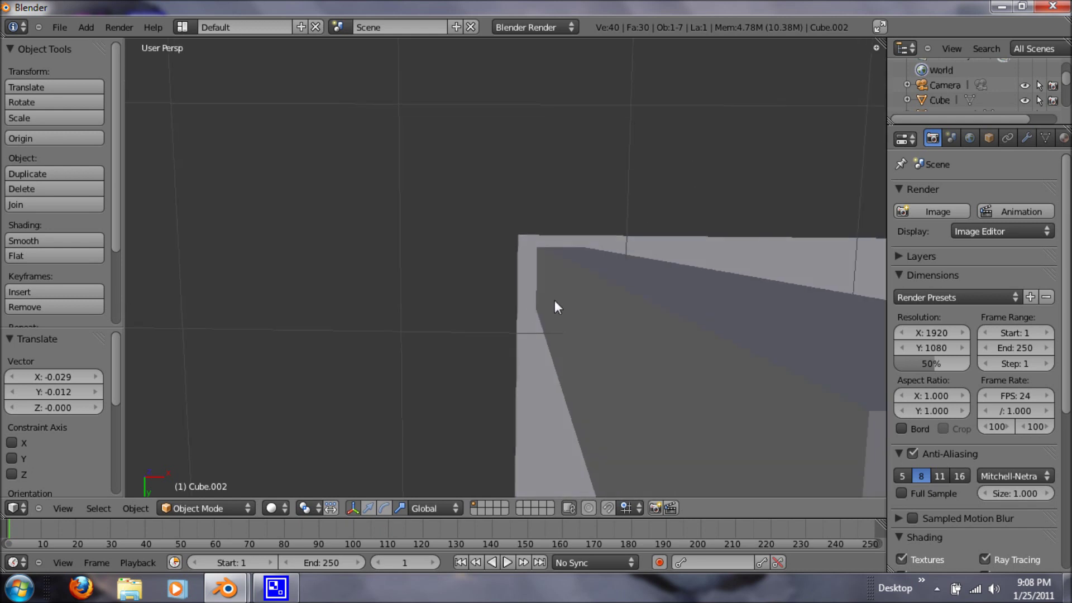
{"action": "right_click", "coordinate": [568, 292]}
{"action": "key", "text": "shift+d"}
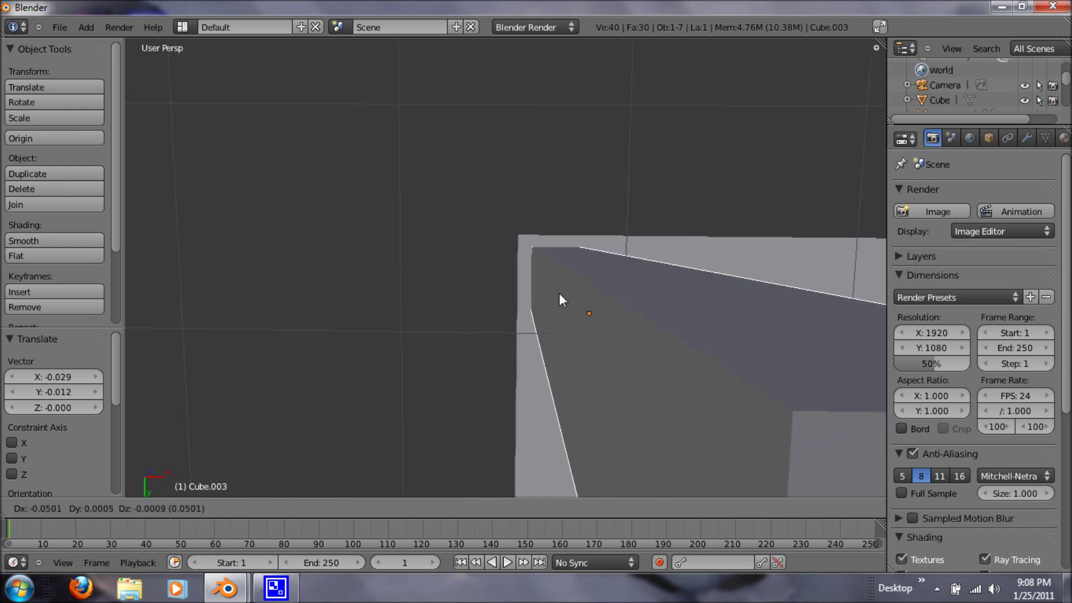
{"action": "left_click", "coordinate": [558, 293]}
{"action": "scroll", "coordinate": [559, 293], "scroll_direction": "down", "scroll_amount": 6}
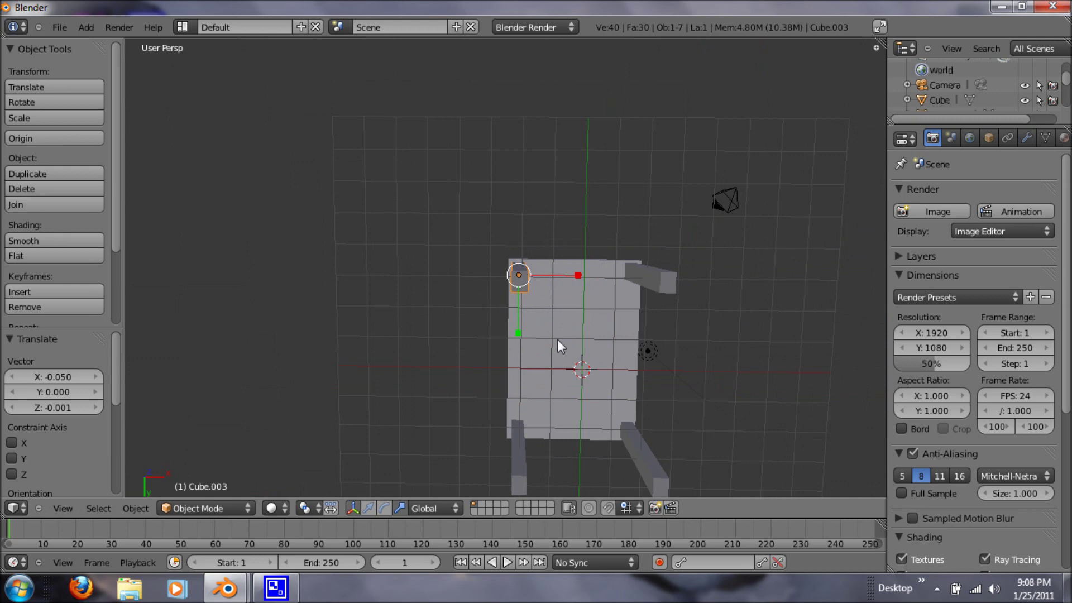
Orbit around the table to check the leg against the corner, ending in front view
{"action": "middle_click_drag", "start_coordinate": [557, 339], "coordinate": [539, 219]}
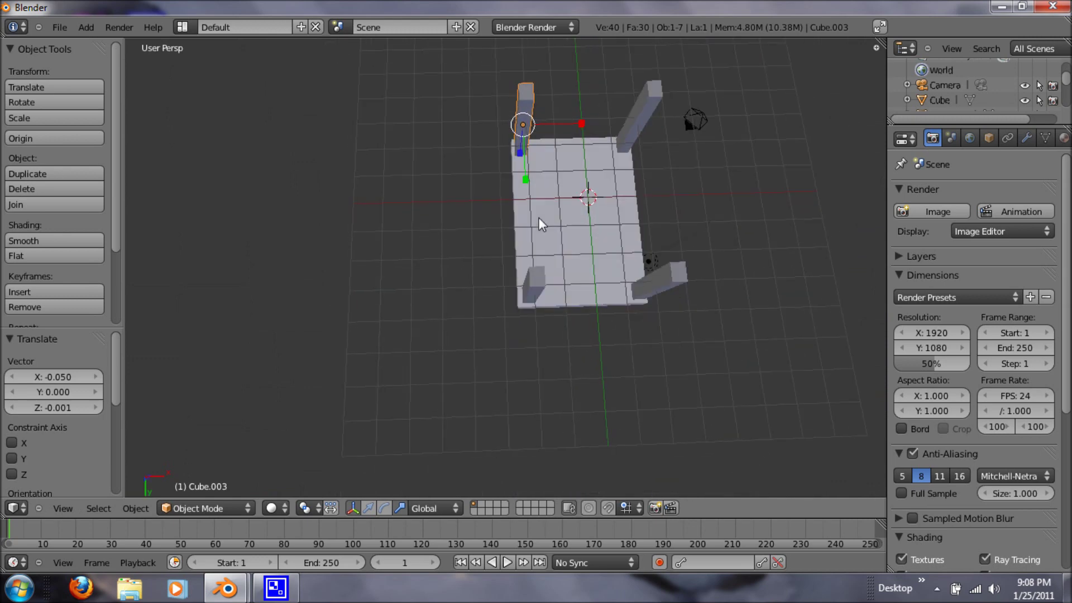
{"action": "scroll", "coordinate": [534, 326], "scroll_direction": "up", "scroll_amount": 6}
{"action": "middle_click_drag", "start_coordinate": [531, 319], "coordinate": [547, 302]}
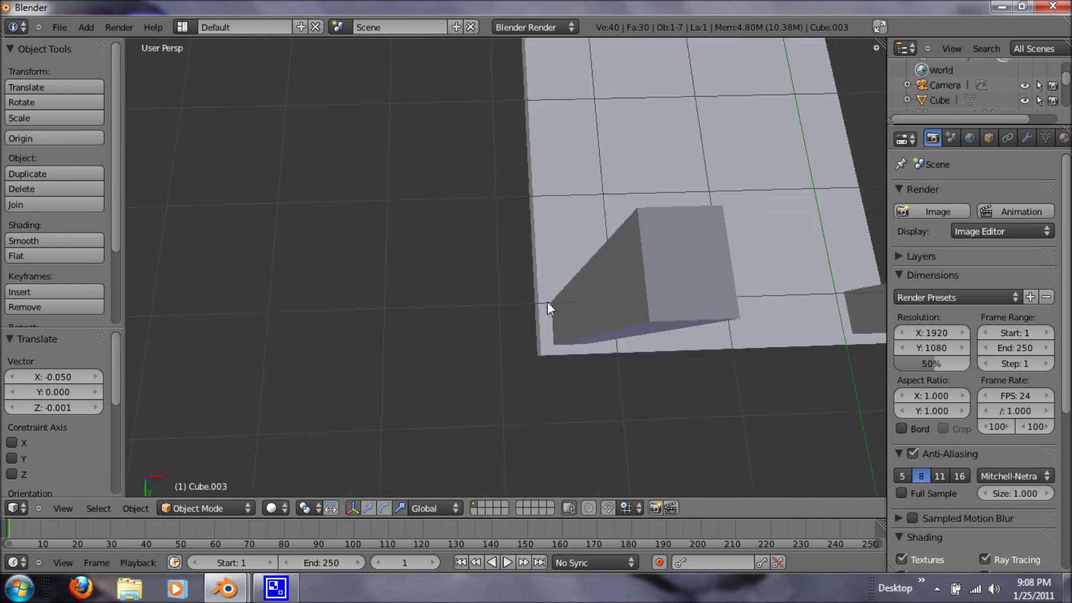
{"action": "scroll", "coordinate": [590, 333], "scroll_direction": "up", "scroll_amount": 3}
{"action": "scroll", "coordinate": [595, 337], "scroll_direction": "down", "scroll_amount": 2}
{"action": "scroll", "coordinate": [595, 338], "scroll_direction": "down", "scroll_amount": 5}
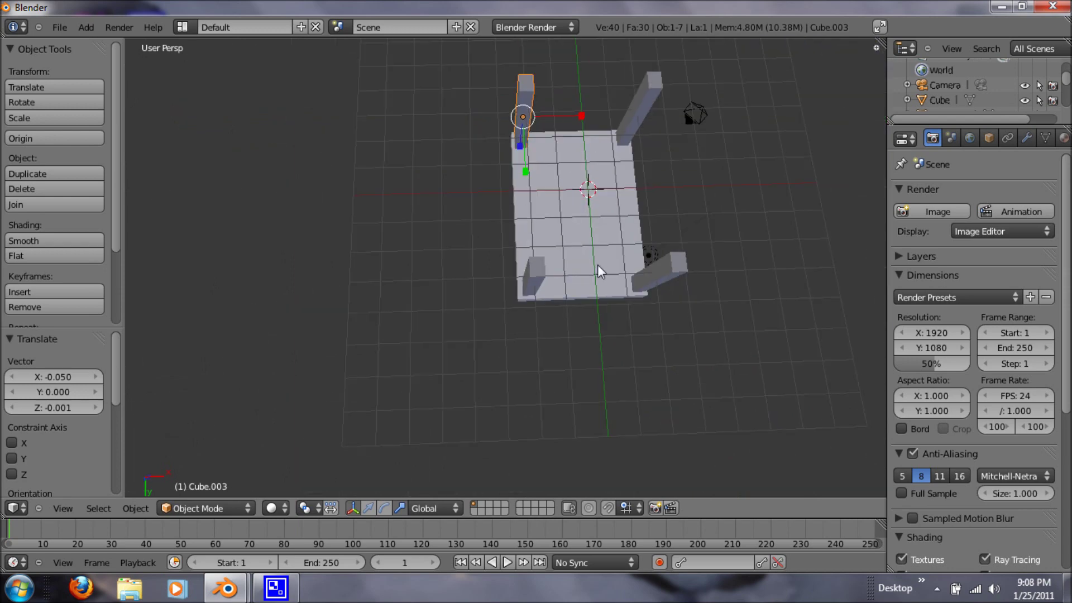
{"action": "middle_click_drag", "start_coordinate": [598, 268], "coordinate": [577, 310]}
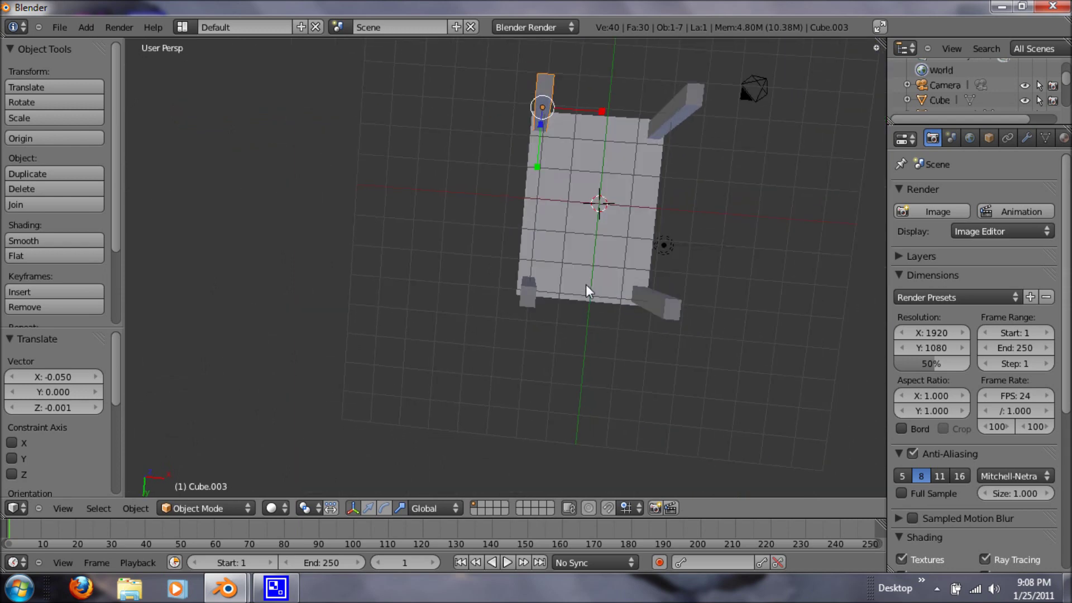
{"action": "key", "text": "KP_1"}
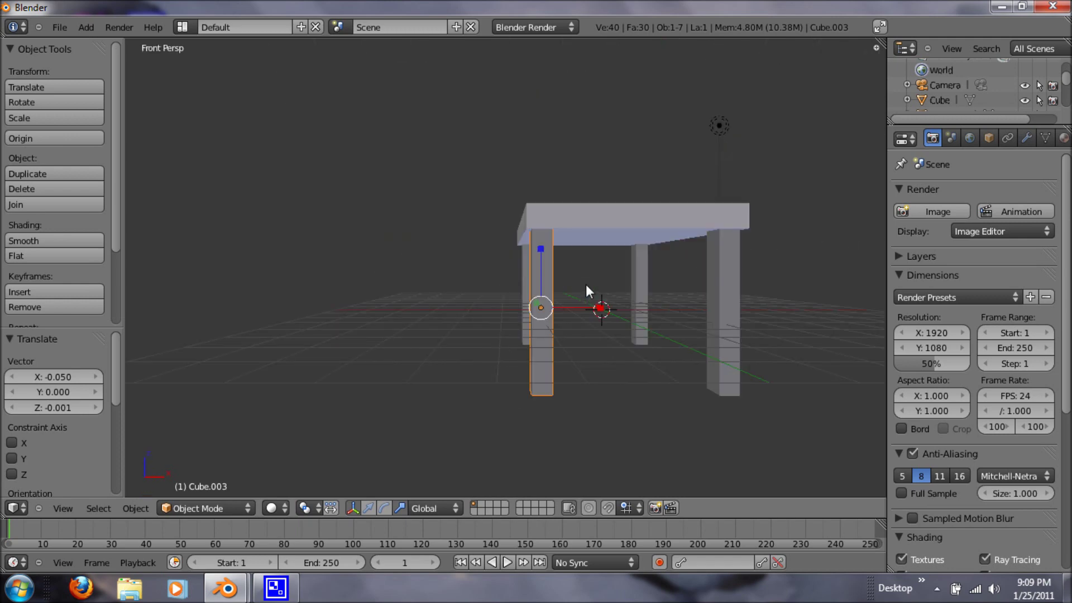
In Edit Mode with occlusion disabled, box-select Cube.003's four bottom vertices
{"action": "middle_click_drag", "start_coordinate": [588, 410], "coordinate": [595, 343], "text": "shift"}
{"action": "scroll", "coordinate": [585, 306], "scroll_direction": "up", "scroll_amount": 4}
{"action": "key", "text": "Tab"}
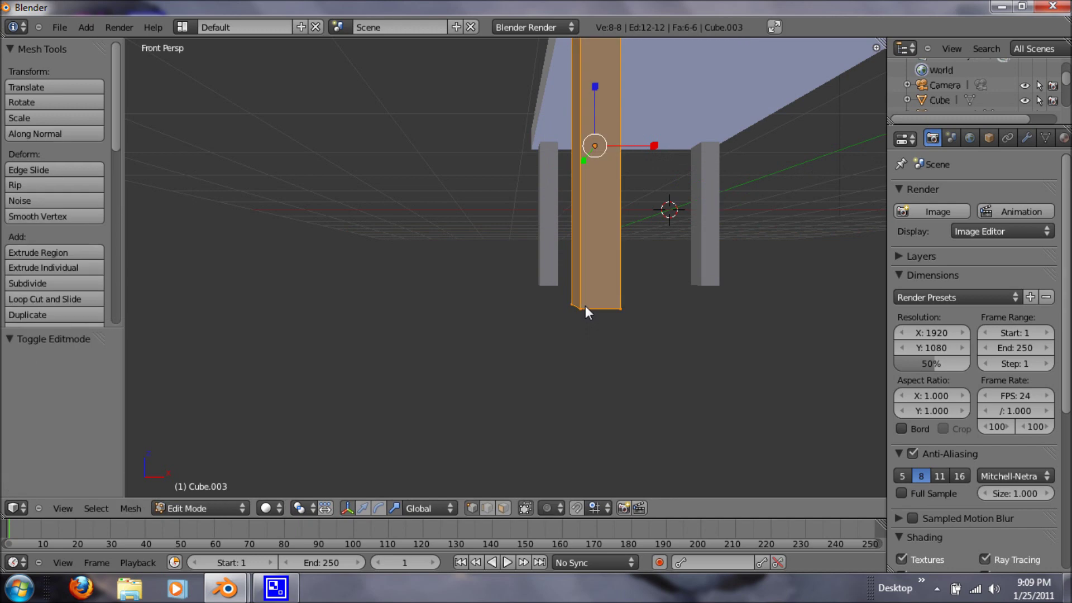
{"action": "key", "text": "a"}
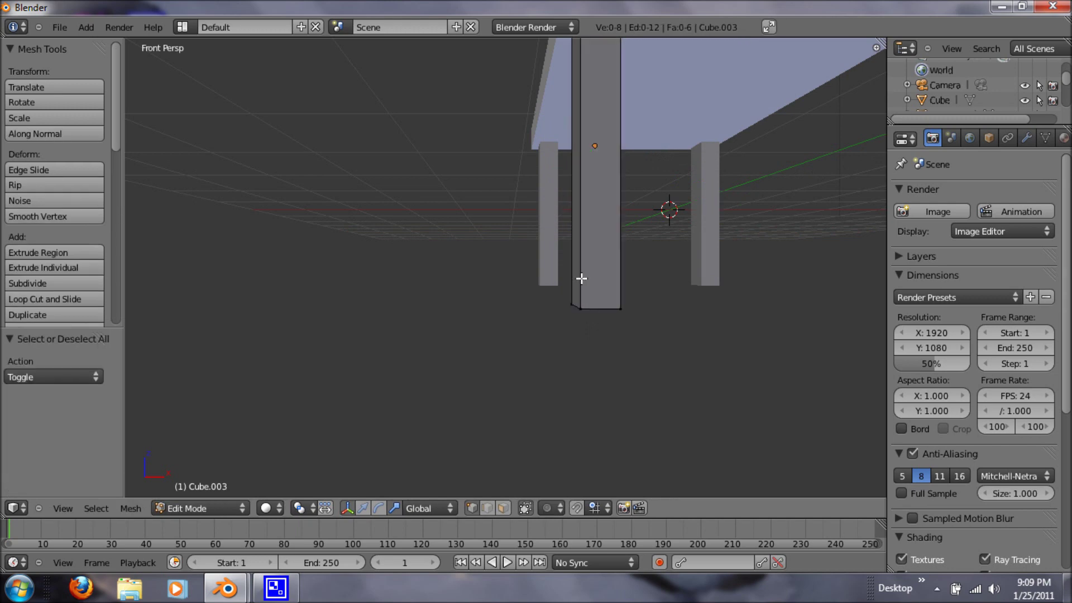
{"action": "left_click", "coordinate": [527, 509]}
{"action": "key", "text": "b"}
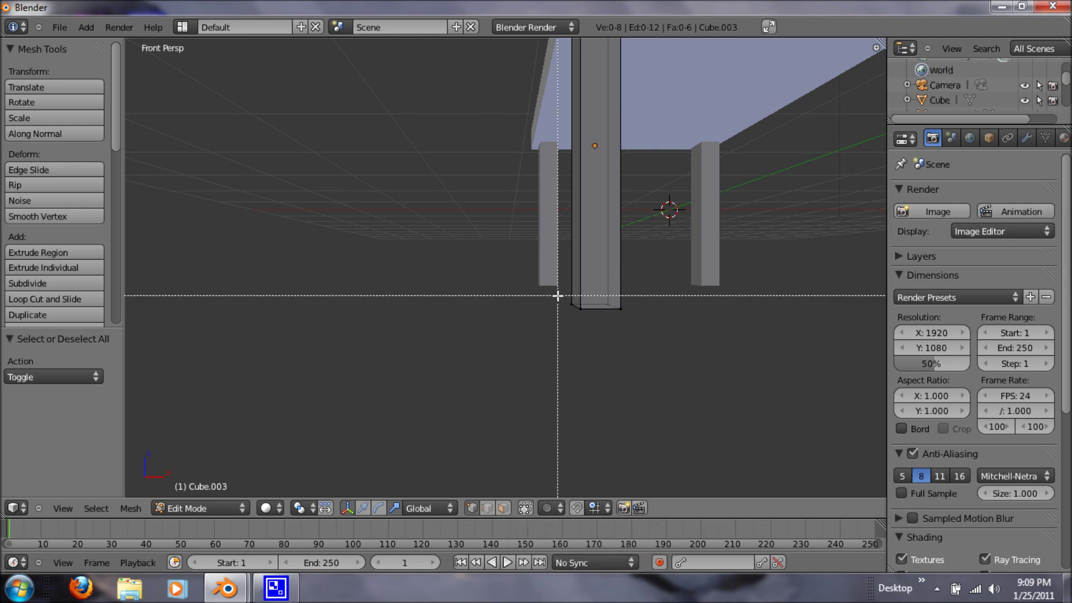
{"action": "left_click_drag", "start_coordinate": [564, 283], "coordinate": [634, 325]}
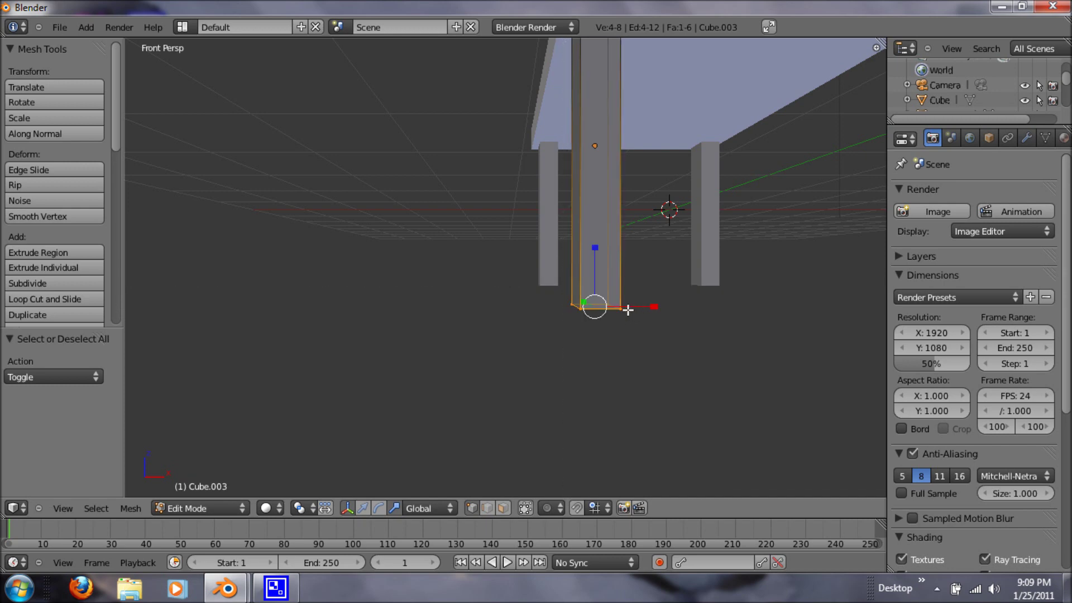
Scale the bottom vertices to 0.5 to taper the leg
{"action": "key", "text": "s"}
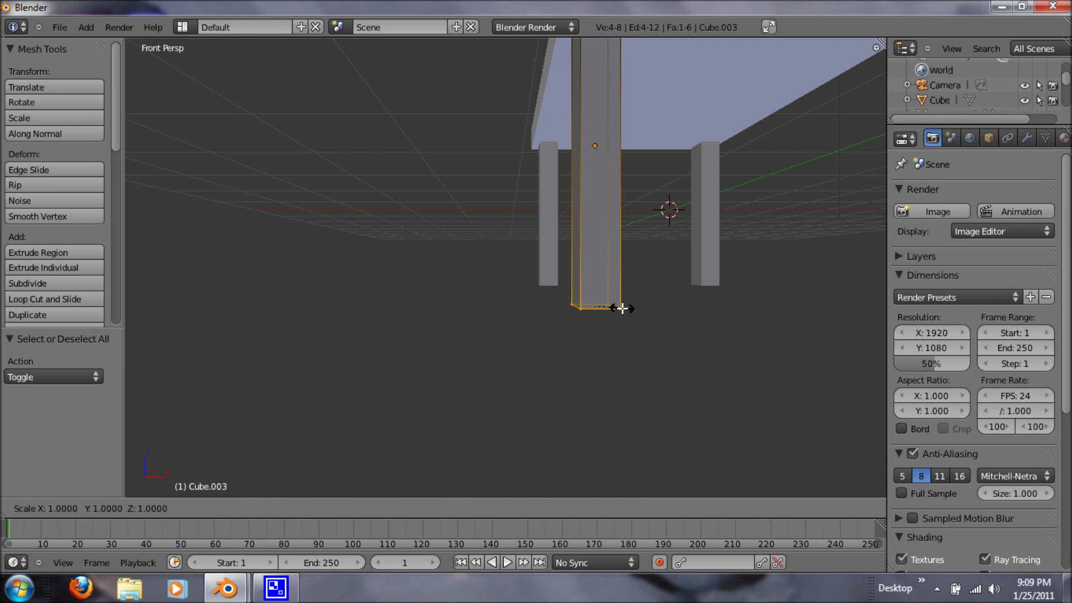
{"action": "type", "text": "0.5"}
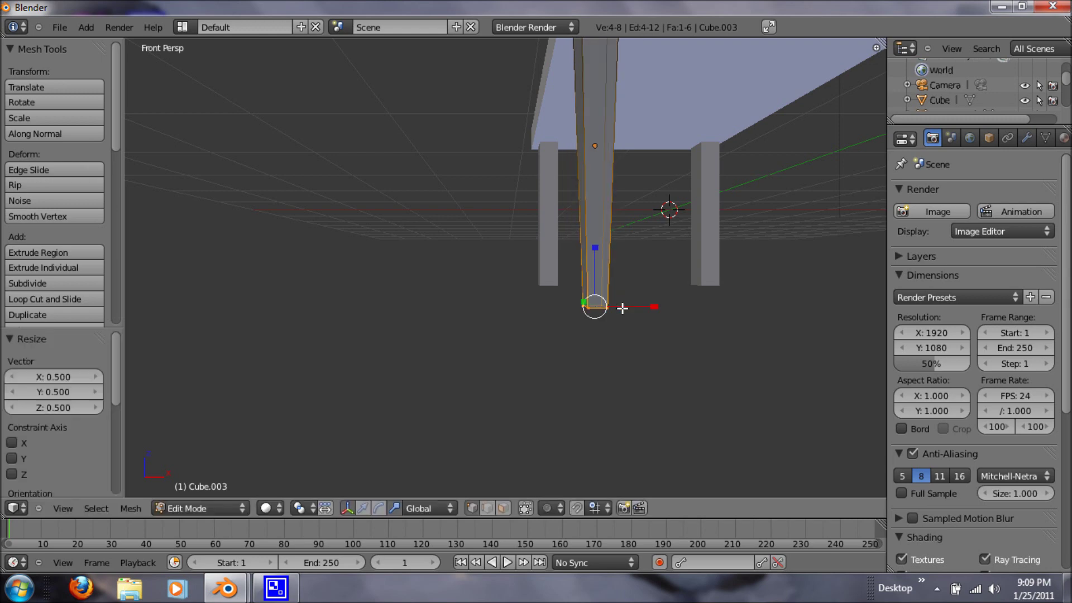
{"action": "scroll", "coordinate": [545, 260], "scroll_direction": "up", "scroll_amount": 4}
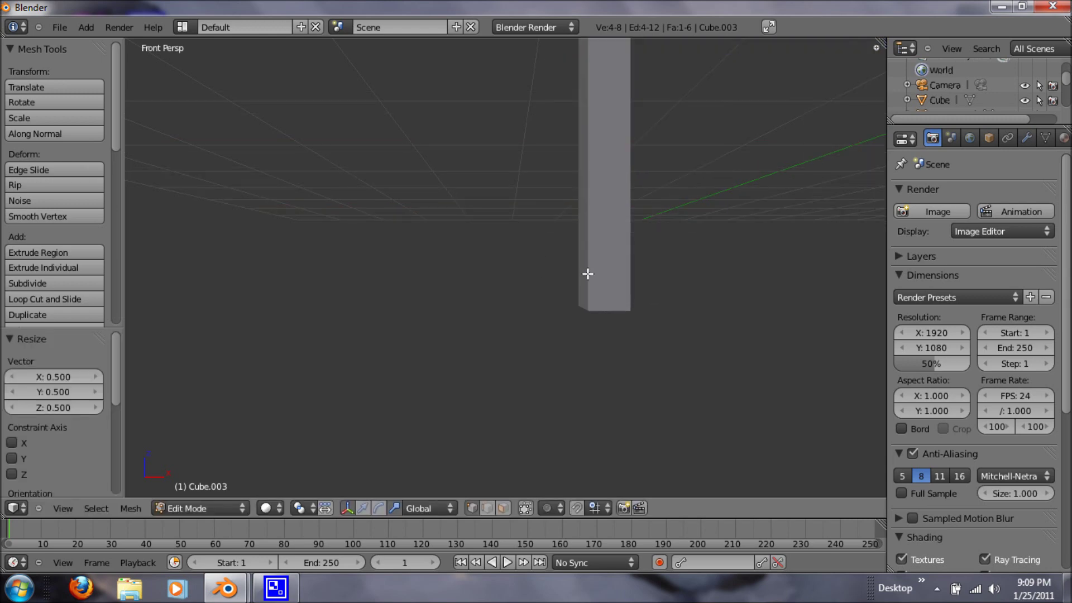
{"action": "key", "text": "Tab"}
{"action": "right_click", "coordinate": [601, 277]}
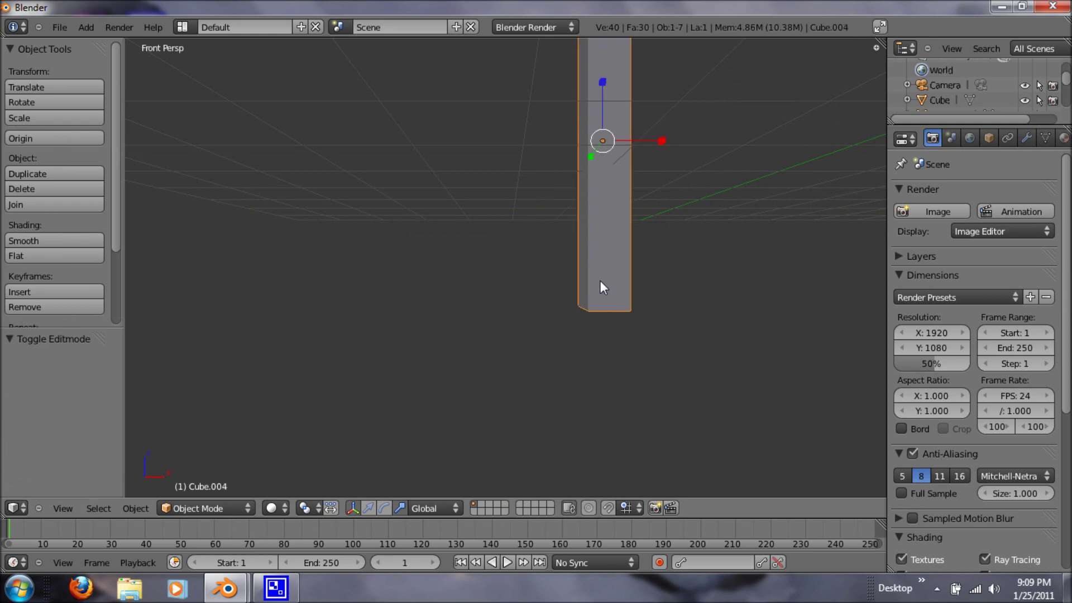
In Edit Mode, box-select the four bottom vertices of leg Cube.004
{"action": "key", "text": "Tab"}
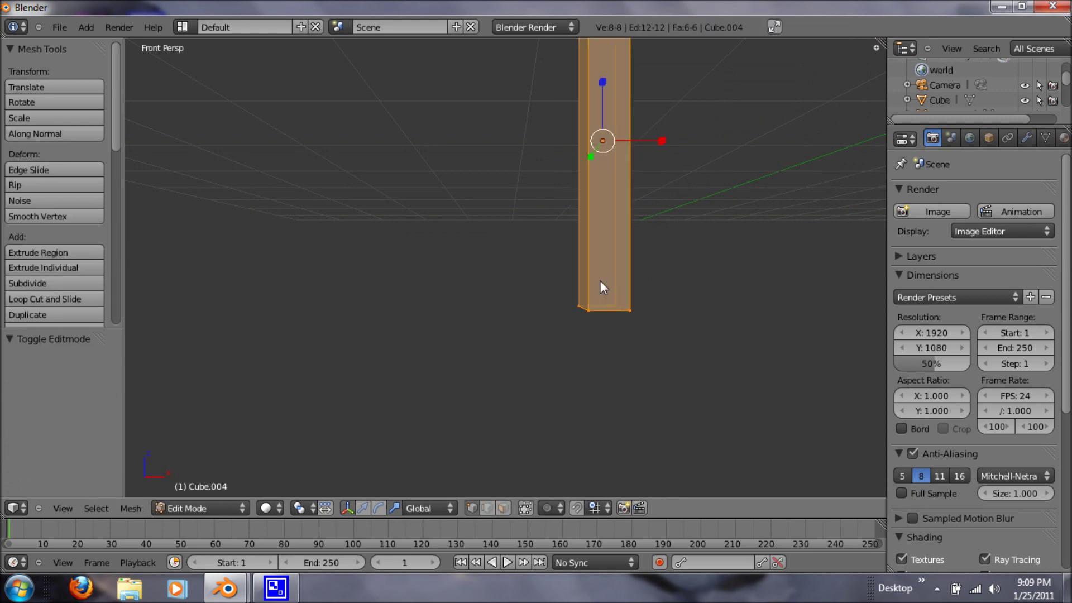
{"action": "key", "text": "a"}
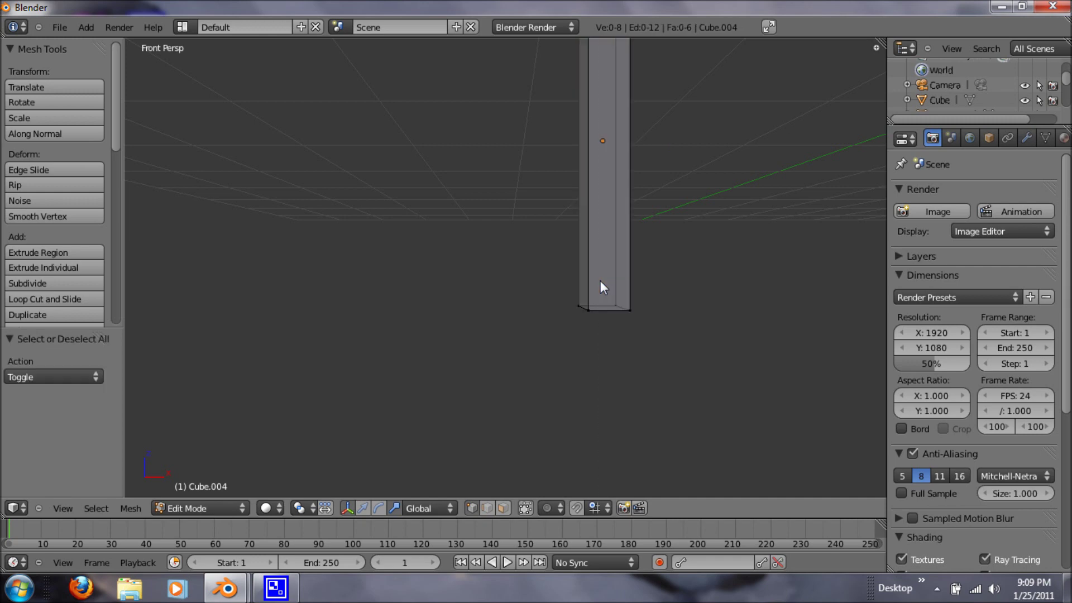
{"action": "key", "text": "b"}
{"action": "left_click_drag", "start_coordinate": [560, 276], "coordinate": [662, 335]}
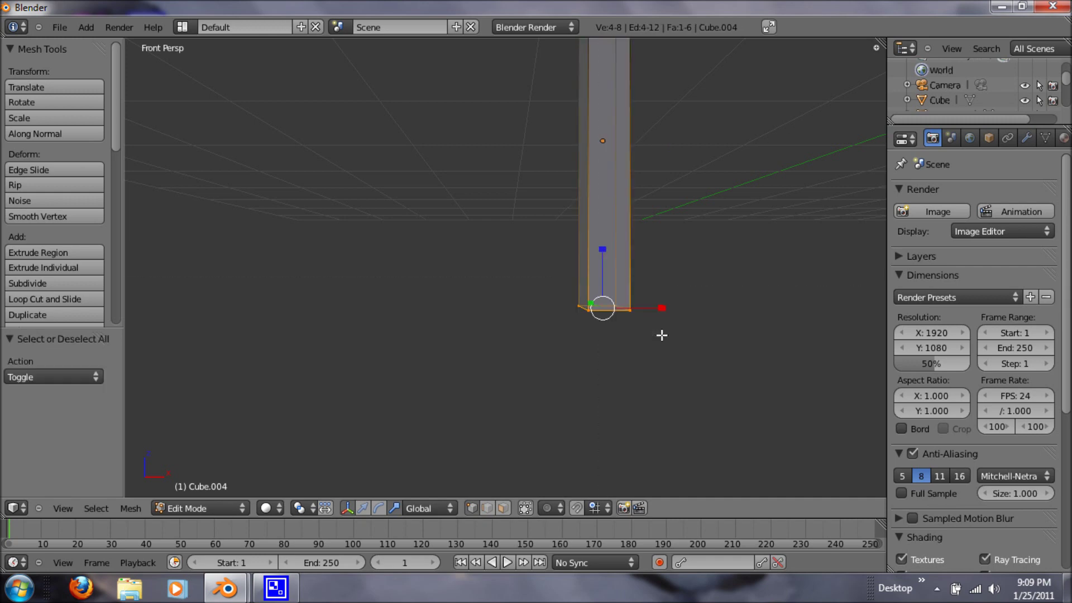
Scale Cube.004's bottom vertices to 0.5 and return to Object Mode
{"action": "key", "text": "s"}
{"action": "key", "text": "0"}
{"action": "key", "text": "period"}
{"action": "key", "text": "5"}
{"action": "key", "text": "Return"}
{"action": "scroll", "coordinate": [661, 335], "scroll_direction": "down", "scroll_amount": 3}
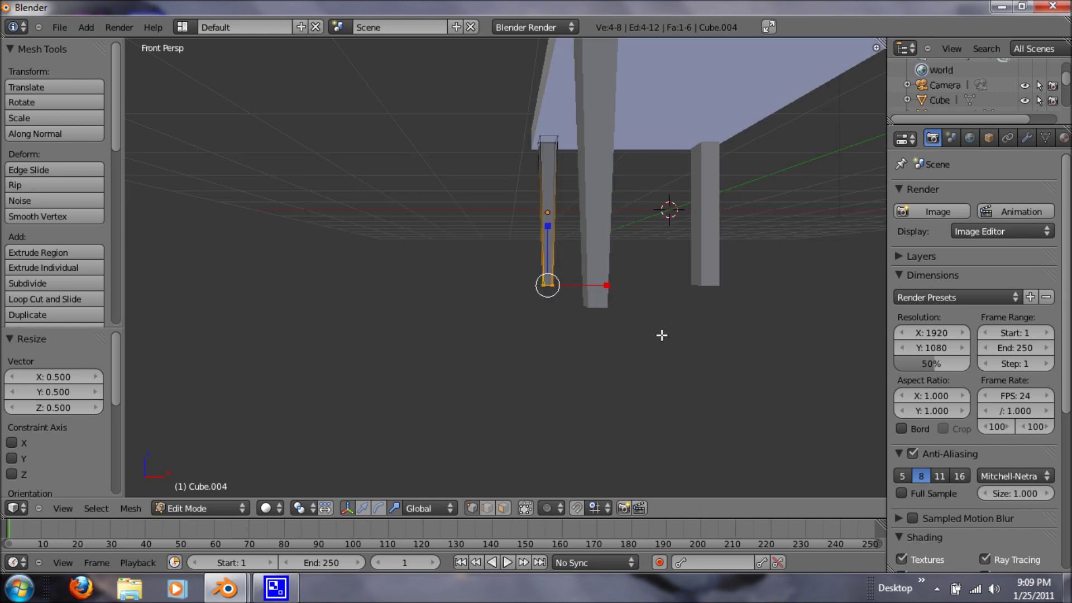
{"action": "scroll", "coordinate": [662, 335], "scroll_direction": "down", "scroll_amount": 2}
{"action": "middle_click_drag", "start_coordinate": [661, 335], "coordinate": [543, 340], "text": "shift"}
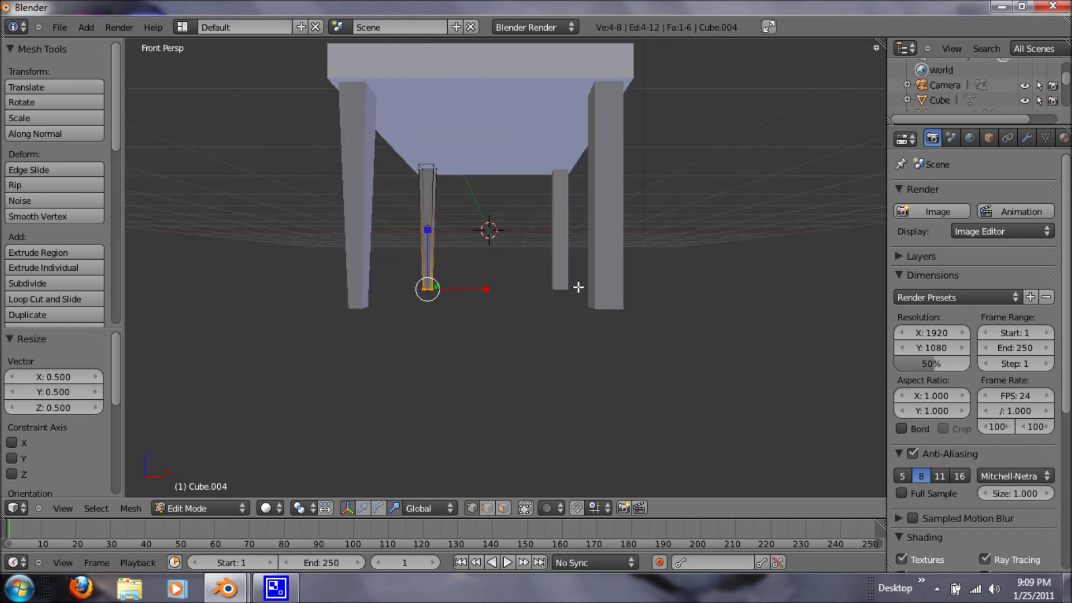
{"action": "key", "text": "Tab"}
Select leg Cube.002 and scale its bottom vertices to 0.5 in Edit Mode
{"action": "right_click", "coordinate": [599, 294]}
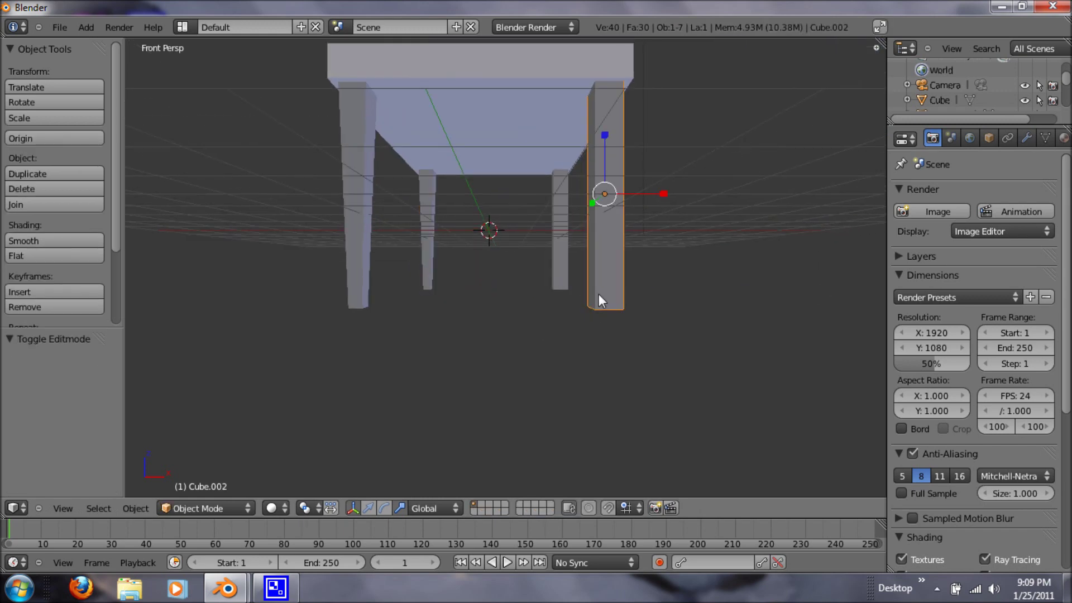
{"action": "scroll", "coordinate": [577, 300], "scroll_direction": "up", "scroll_amount": 4}
{"action": "scroll", "coordinate": [614, 324], "scroll_direction": "down", "scroll_amount": 3}
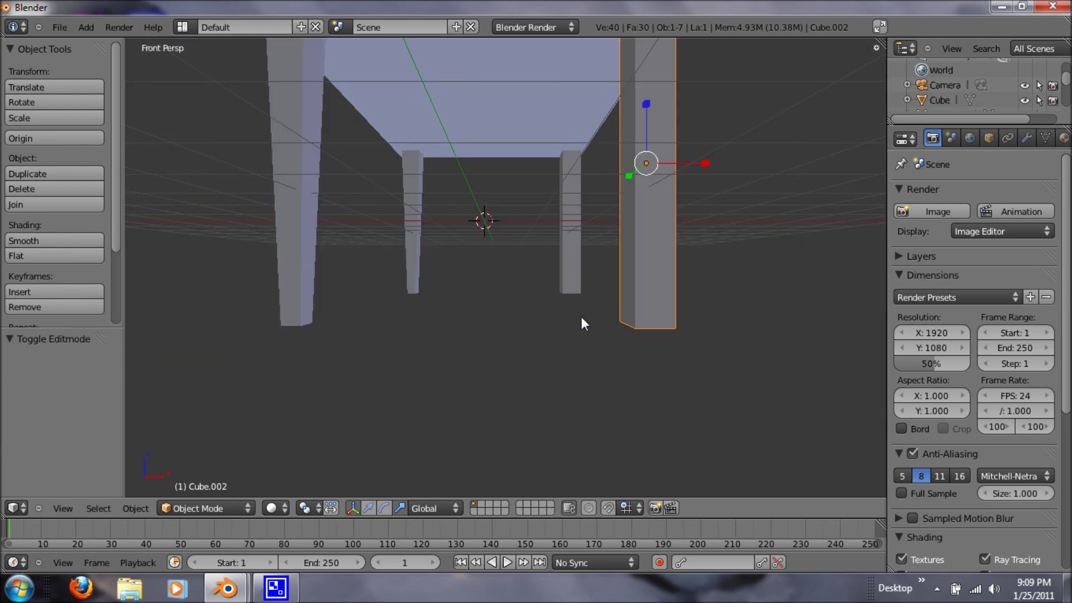
{"action": "key", "text": "Tab"}
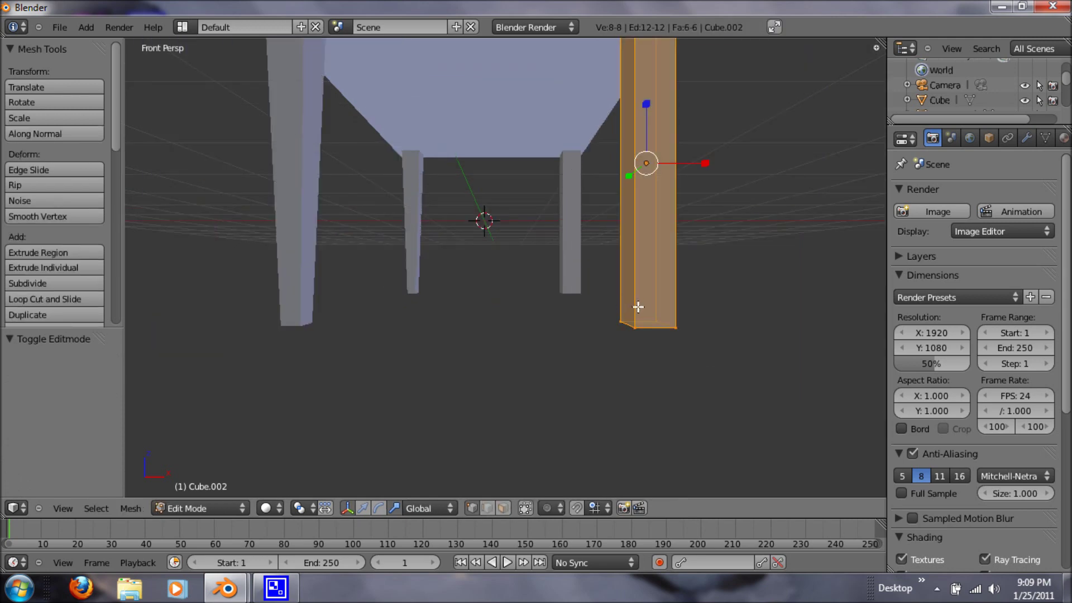
{"action": "key", "text": "a"}
{"action": "key", "text": "b"}
{"action": "left_click_drag", "start_coordinate": [608, 275], "coordinate": [728, 379]}
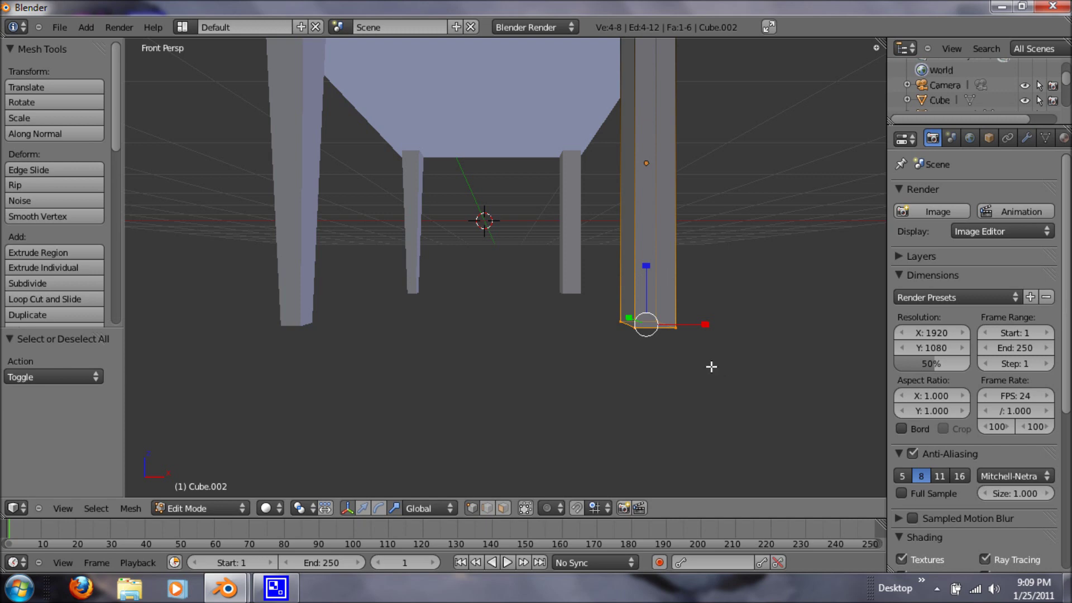
{"action": "type", "text": "s0.5"}
{"action": "key", "text": "Return"}
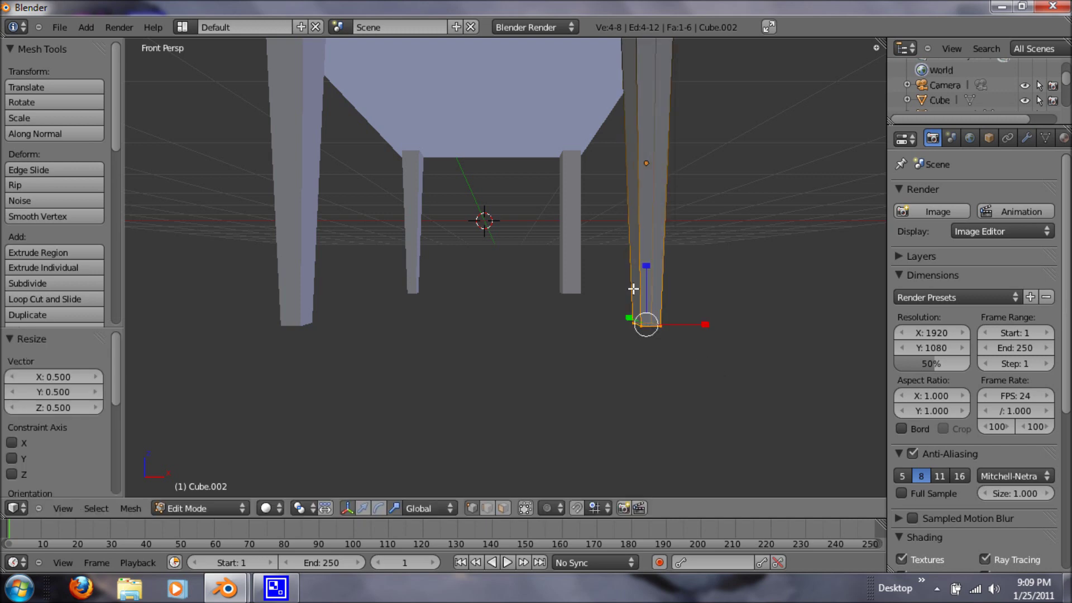
{"action": "scroll", "coordinate": [569, 256], "scroll_direction": "up", "scroll_amount": 4}
{"action": "key", "text": "Tab"}
Taper the last leg, Cube.001, by scaling its bottom face to 0.5
{"action": "right_click", "coordinate": [603, 261]}
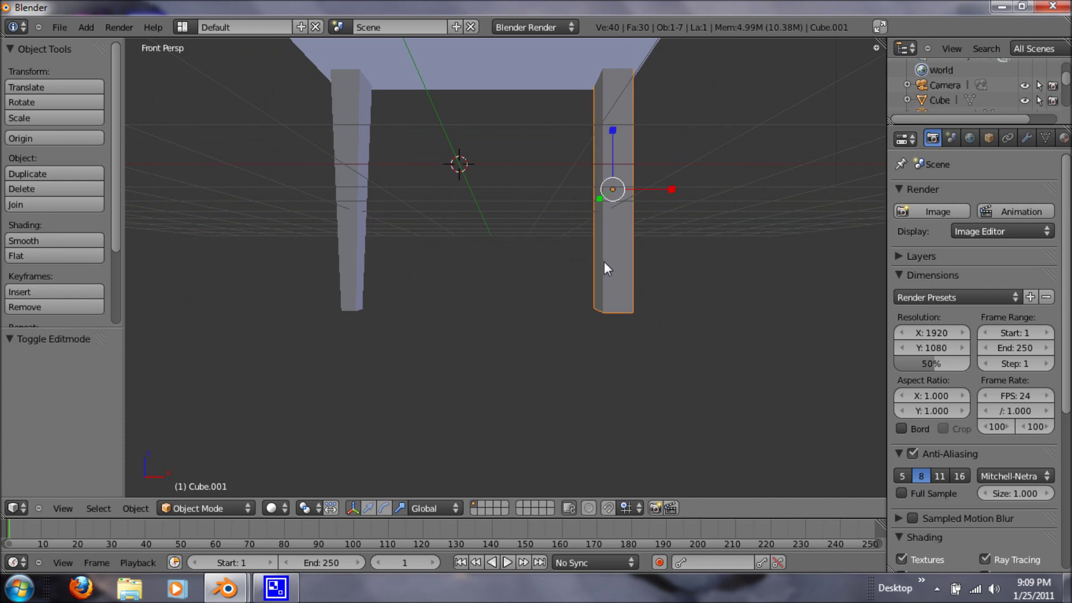
{"action": "scroll", "coordinate": [606, 268], "scroll_direction": "up", "scroll_amount": 2}
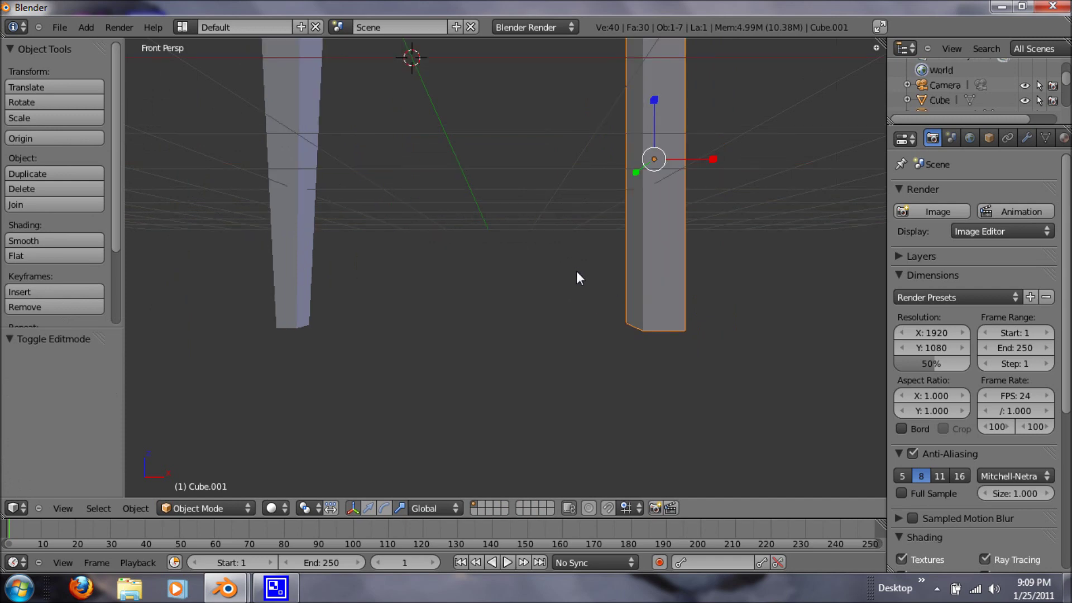
{"action": "key", "text": "Tab"}
{"action": "key", "text": "a"}
{"action": "key", "text": "b"}
{"action": "left_click_drag", "start_coordinate": [610, 275], "coordinate": [727, 364]}
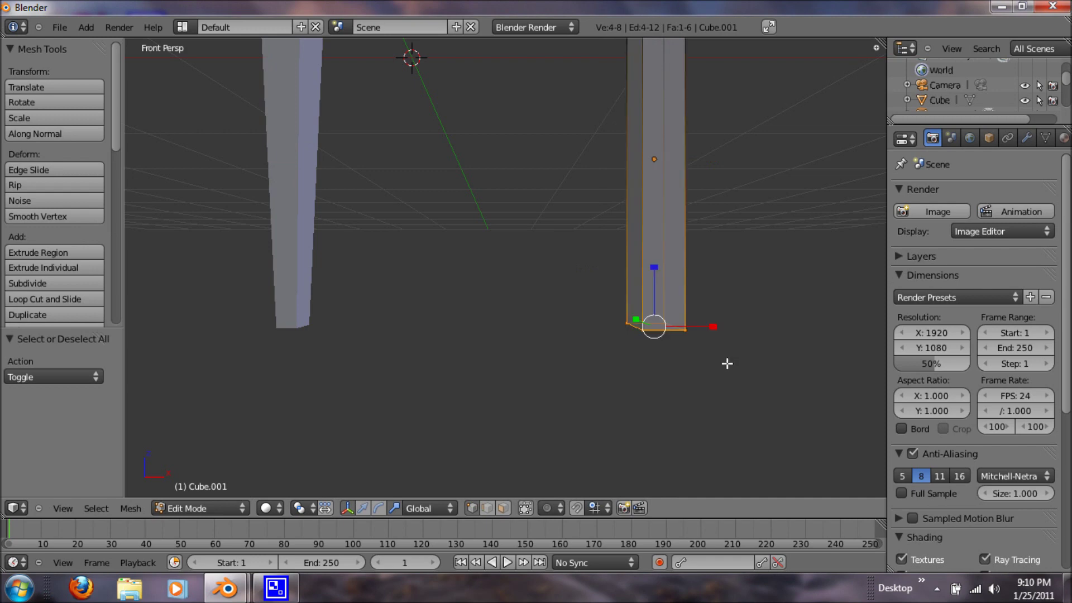
{"action": "type", "text": "s0.5"}
{"action": "key", "text": "Return"}
Return to Object Mode and orbit to view the table with all four legs tapered
{"action": "scroll", "coordinate": [530, 306], "scroll_direction": "down", "scroll_amount": 3}
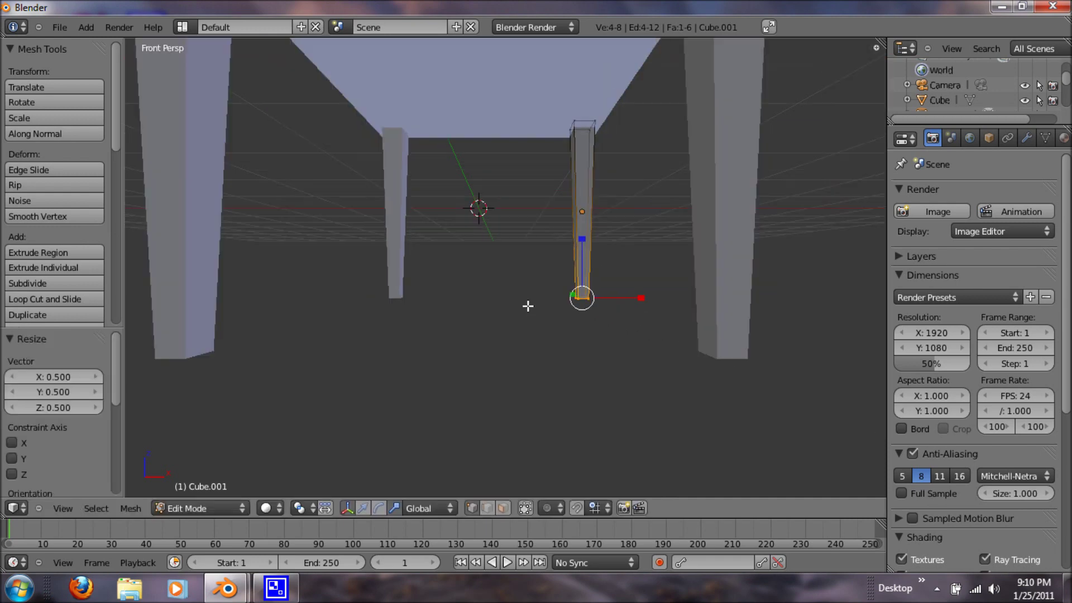
{"action": "scroll", "coordinate": [528, 306], "scroll_direction": "down", "scroll_amount": 3}
{"action": "middle_click_drag", "start_coordinate": [464, 292], "coordinate": [411, 304]}
{"action": "key", "text": "Tab"}
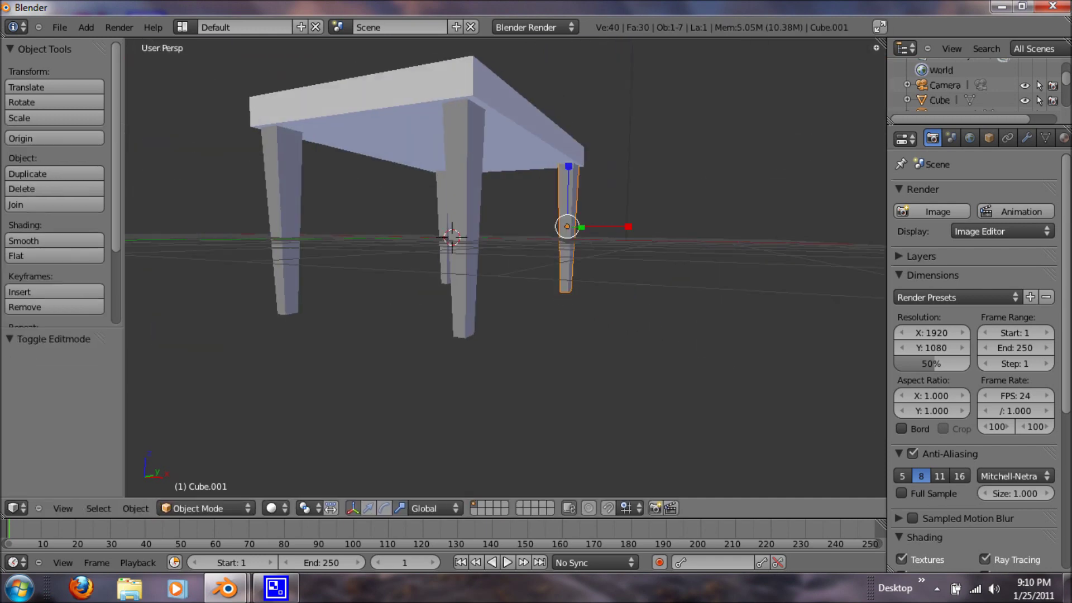
{"action": "middle_click_drag", "start_coordinate": [252, 315], "coordinate": [290, 299]}
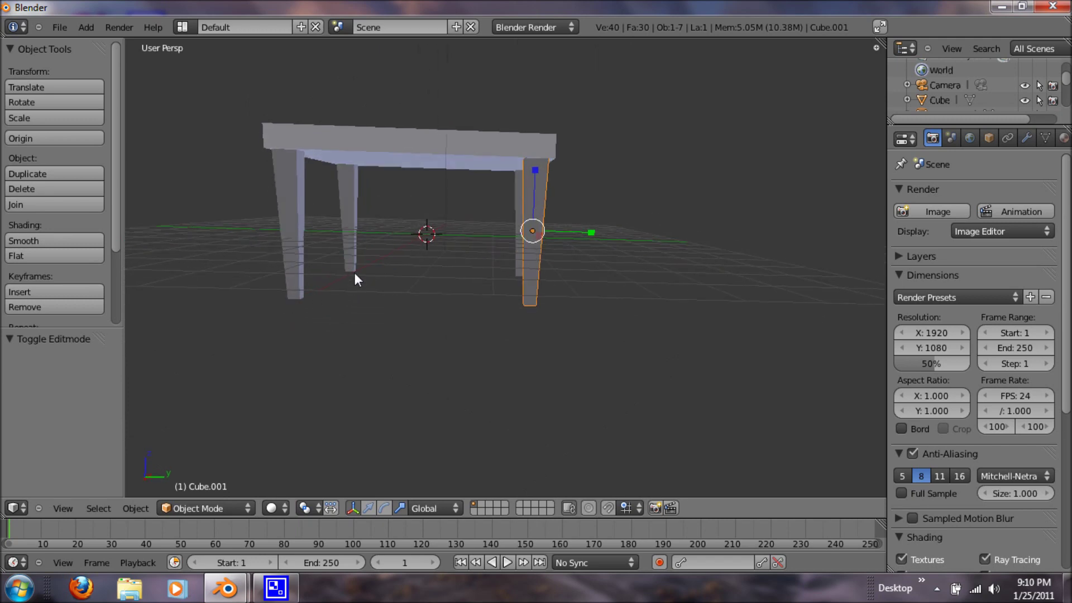
{"action": "key", "text": "KP_1"}
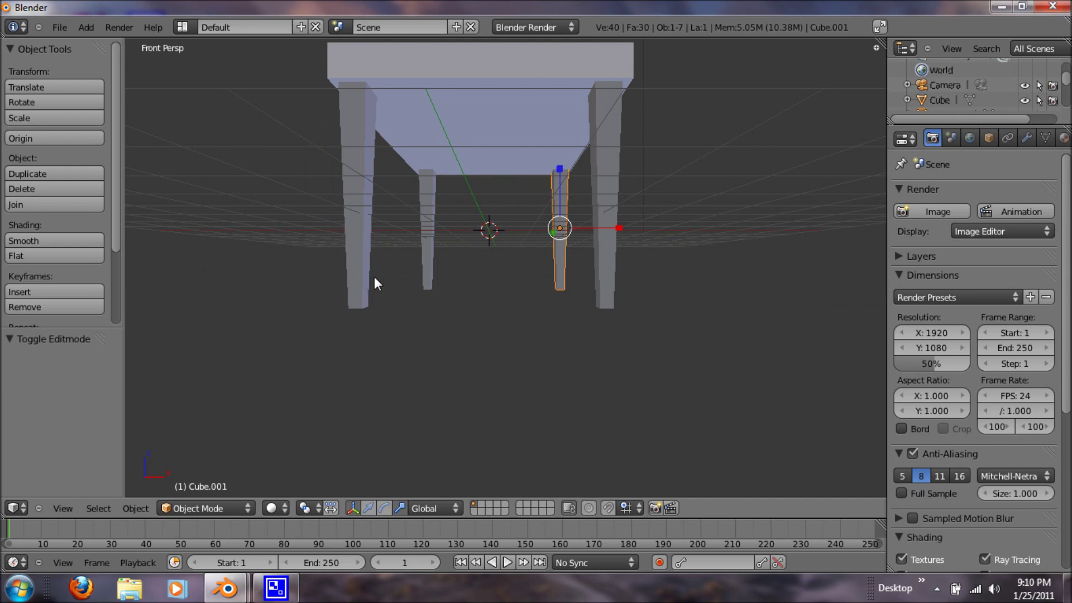
{"action": "key", "text": "a"}
{"action": "scroll", "coordinate": [374, 276], "scroll_direction": "down", "scroll_amount": 4}
{"action": "middle_click_drag", "start_coordinate": [401, 268], "coordinate": [514, 307]}
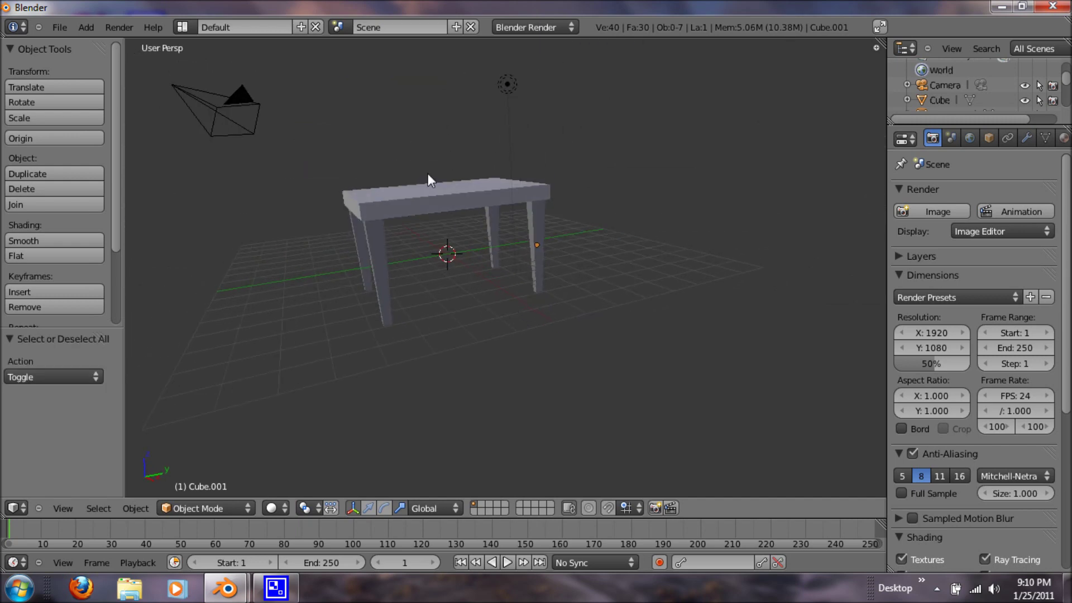
{"action": "right_click", "coordinate": [461, 210]}
Scale the tabletop along Z to 0.841 so it becomes thinner
{"action": "scroll", "coordinate": [453, 225], "scroll_direction": "up", "scroll_amount": 1}
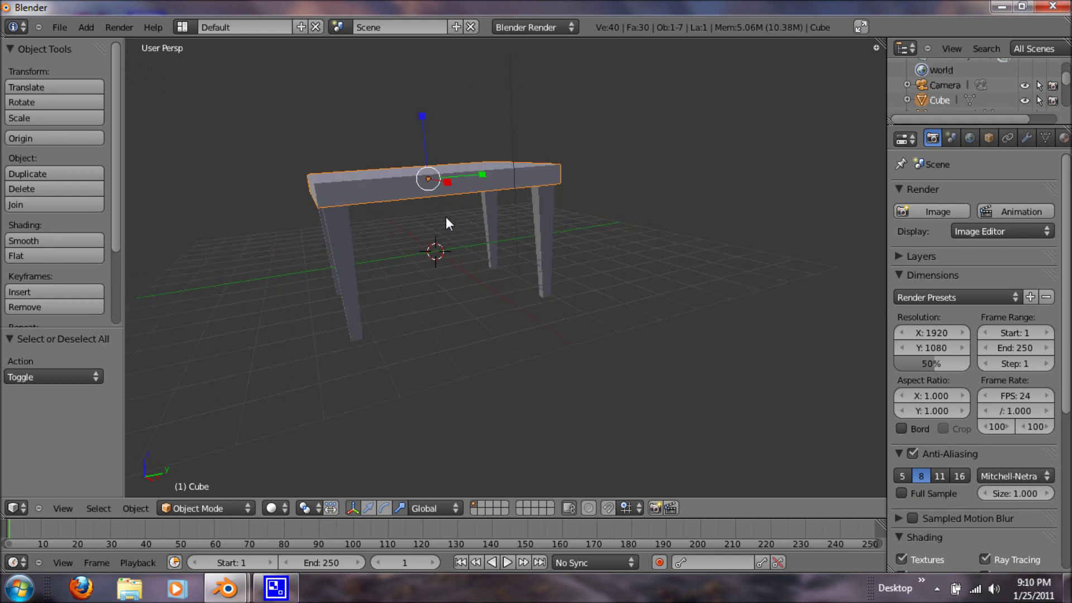
{"action": "left_click_drag", "start_coordinate": [424, 119], "coordinate": [425, 129]}
{"action": "mouse_move", "coordinate": [430, 279]}
{"action": "middle_mouse_down"}
{"action": "mouse_move", "coordinate": [400, 230]}
{"action": "mouse_move", "coordinate": [428, 287]}
{"action": "middle_mouse_up"}
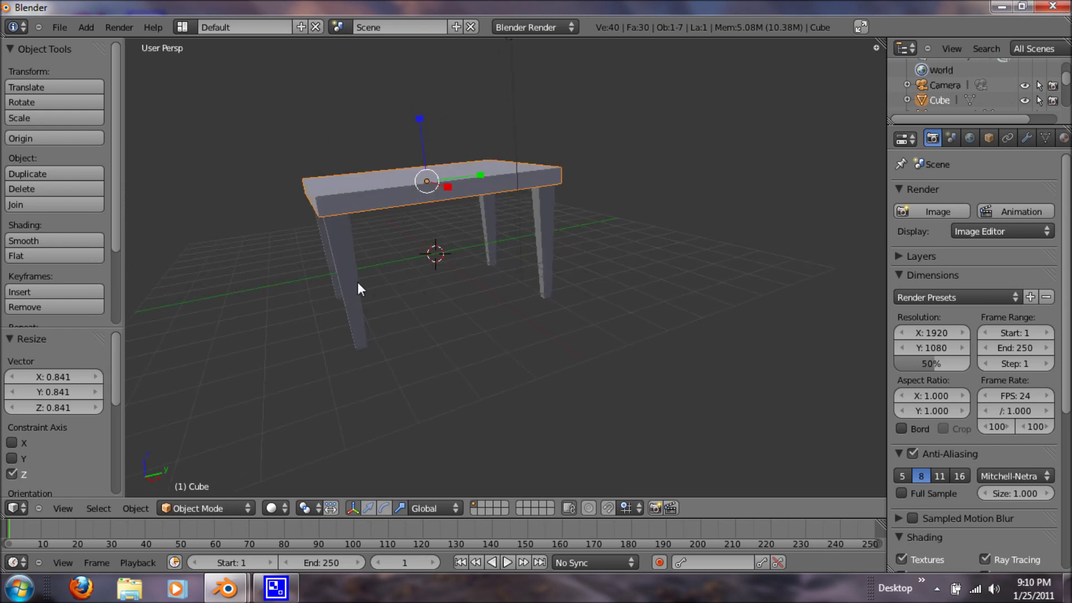
{"action": "middle_click_drag", "start_coordinate": [359, 286], "coordinate": [407, 301]}
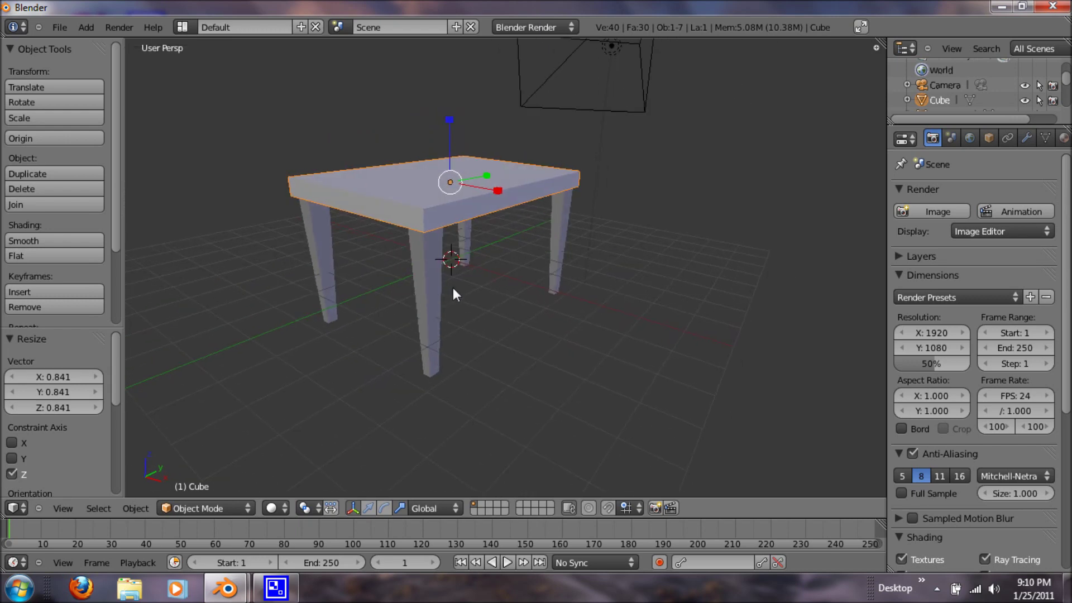
Add the four legs to the tabletop selection and join all five parts into Cube.001
{"action": "key", "text": "g"}
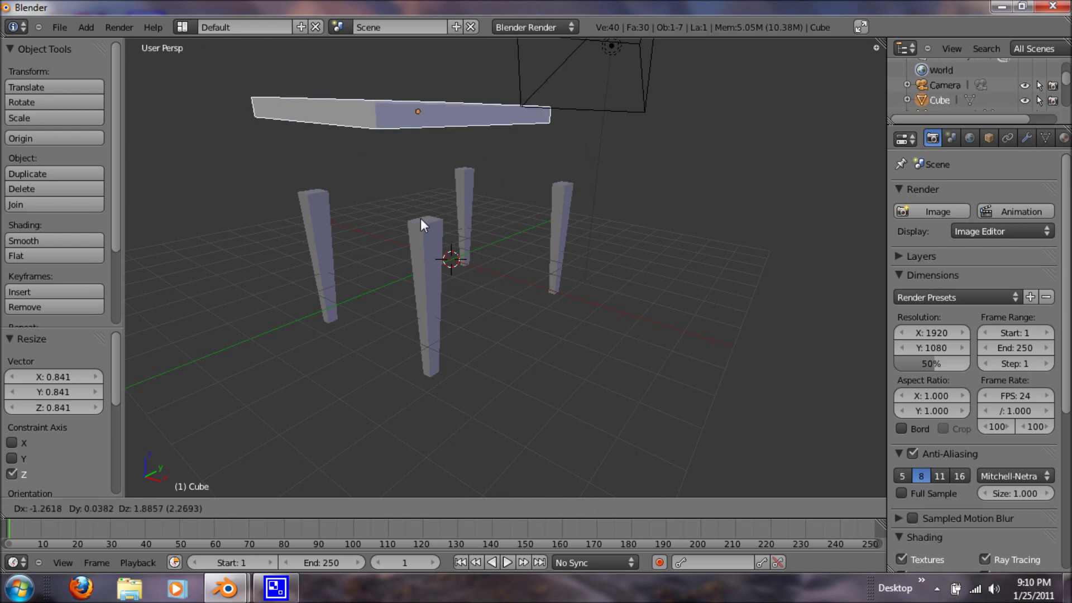
{"action": "right_click", "coordinate": [438, 224]}
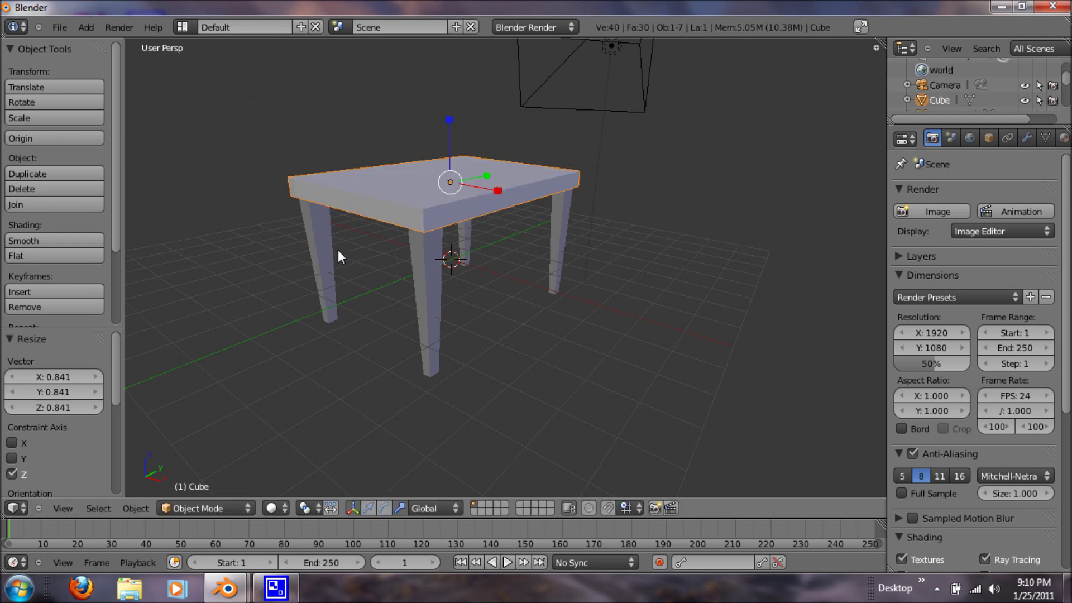
{"action": "right_click", "coordinate": [322, 250], "text": "shift"}
{"action": "right_click", "coordinate": [422, 261], "text": "shift"}
{"action": "right_click", "coordinate": [465, 241], "text": "shift"}
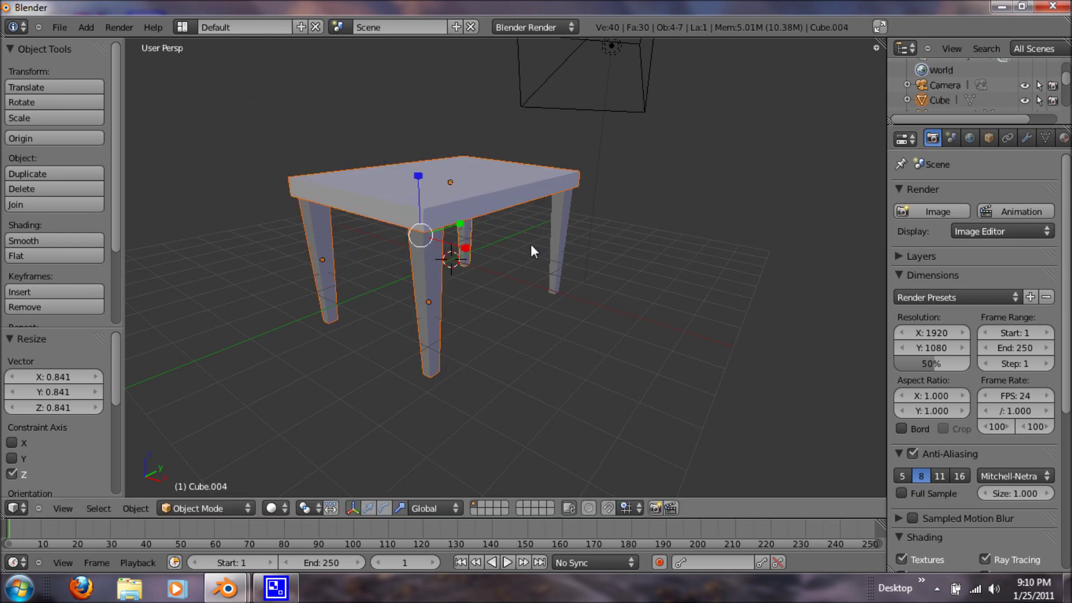
{"action": "right_click", "coordinate": [552, 243], "text": "shift"}
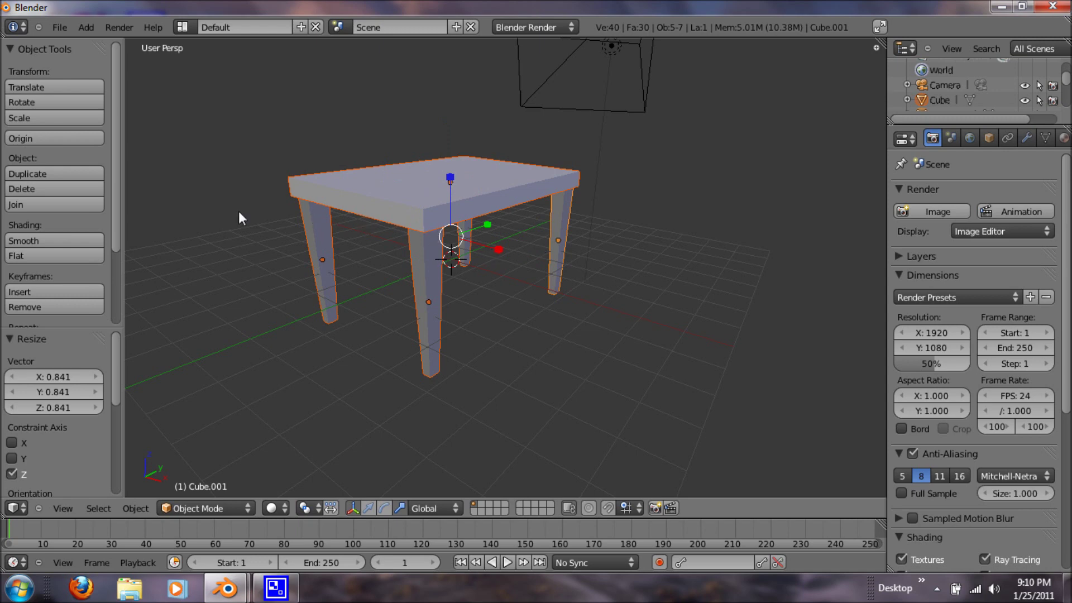
{"action": "scroll", "coordinate": [49, 201], "scroll_direction": "down", "scroll_amount": 3}
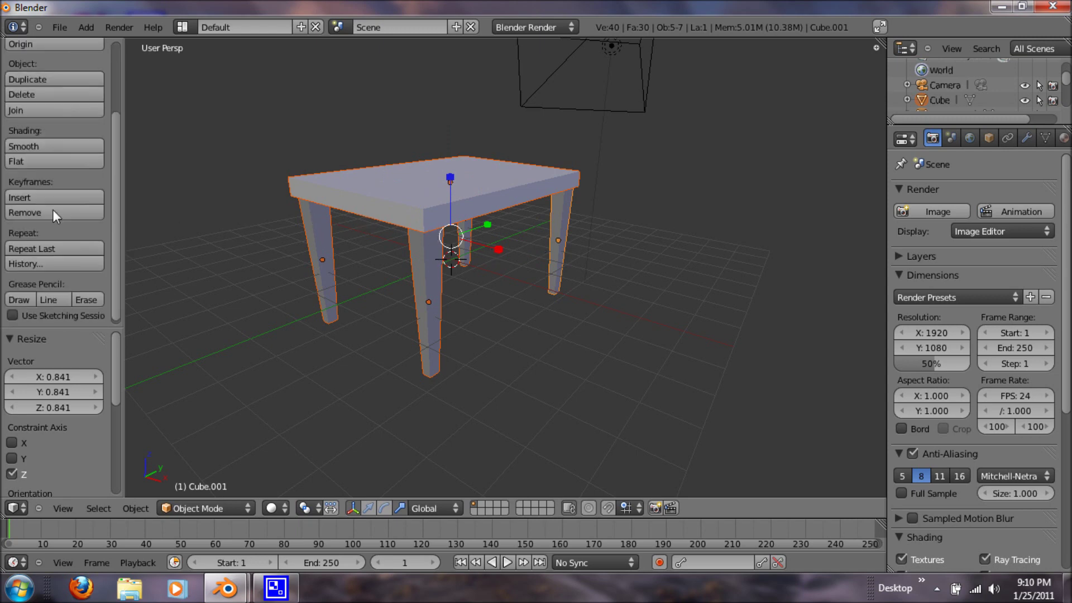
{"action": "left_click", "coordinate": [39, 115]}
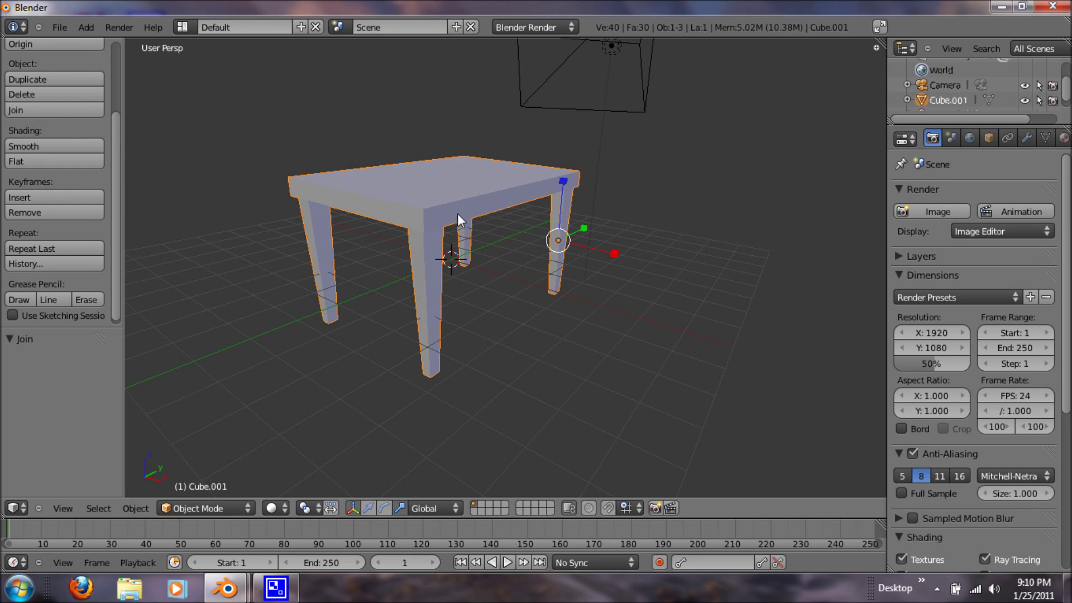
{"action": "key", "text": "g"}
{"action": "right_click", "coordinate": [514, 265]}
{"action": "middle_click_drag", "start_coordinate": [513, 265], "coordinate": [409, 308]}
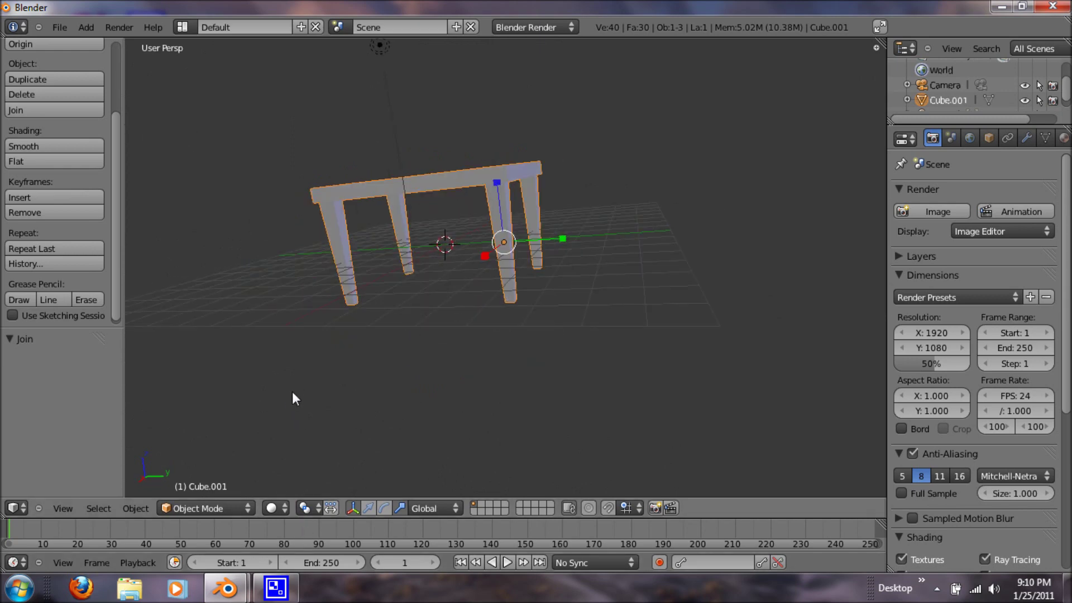
{"action": "left_click", "coordinate": [275, 587]}
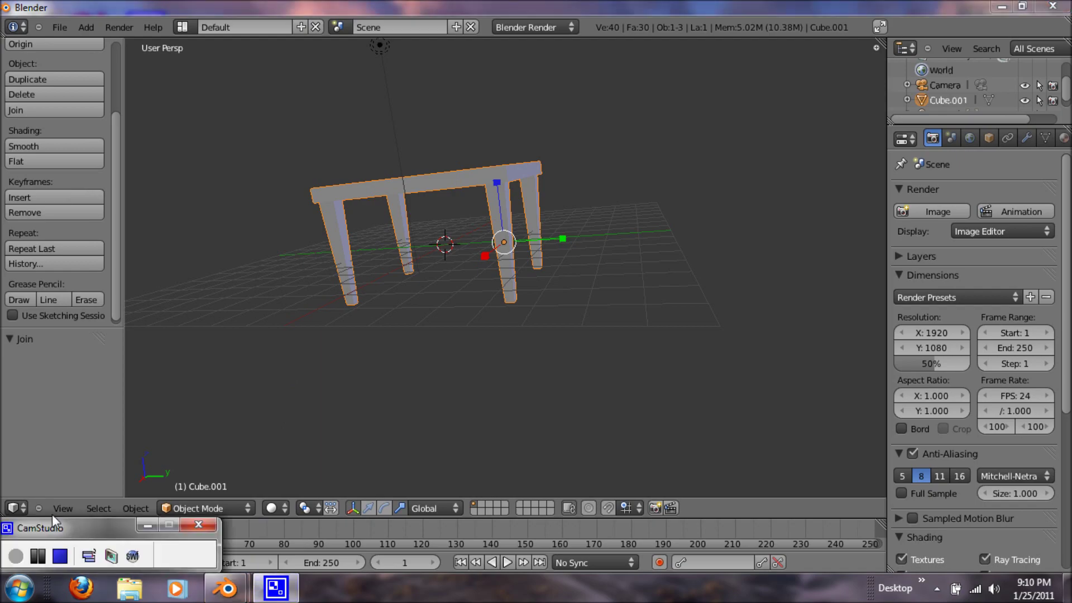